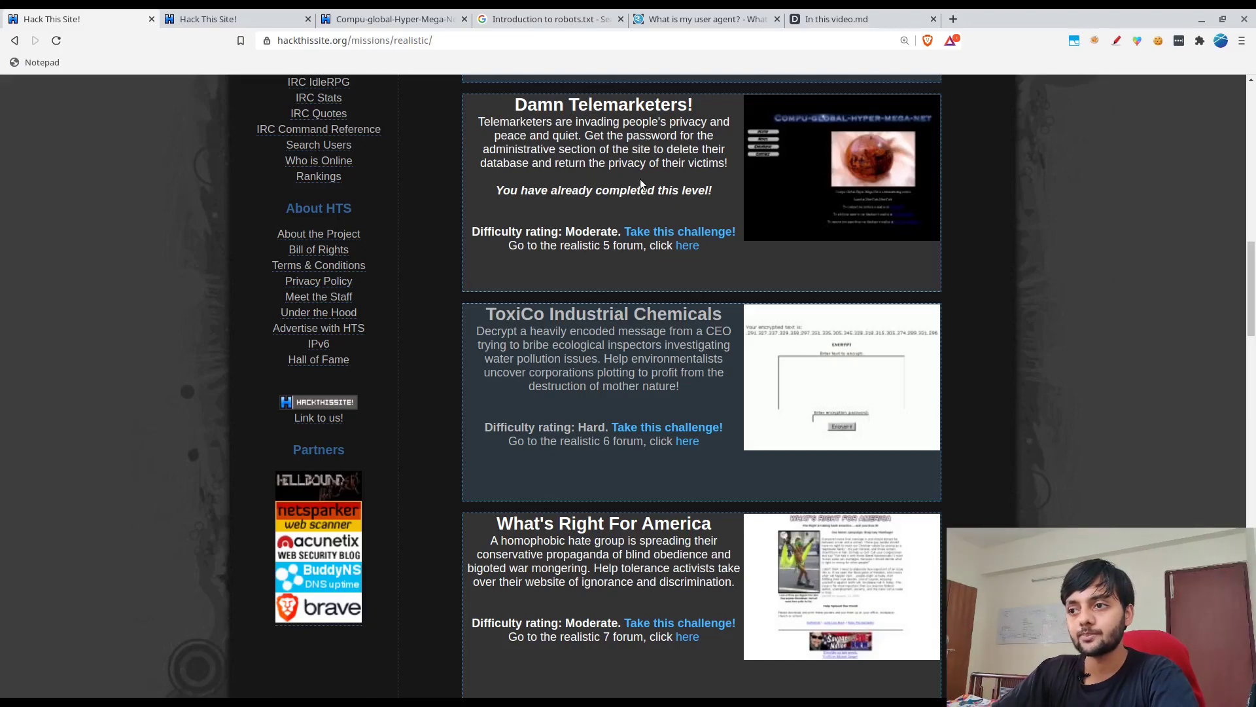
Open the realistic mission 5 challenge "Damn Telemarketers!" and bring its briefing message into view
{"action": "triple_click", "coordinate": [576, 195]}
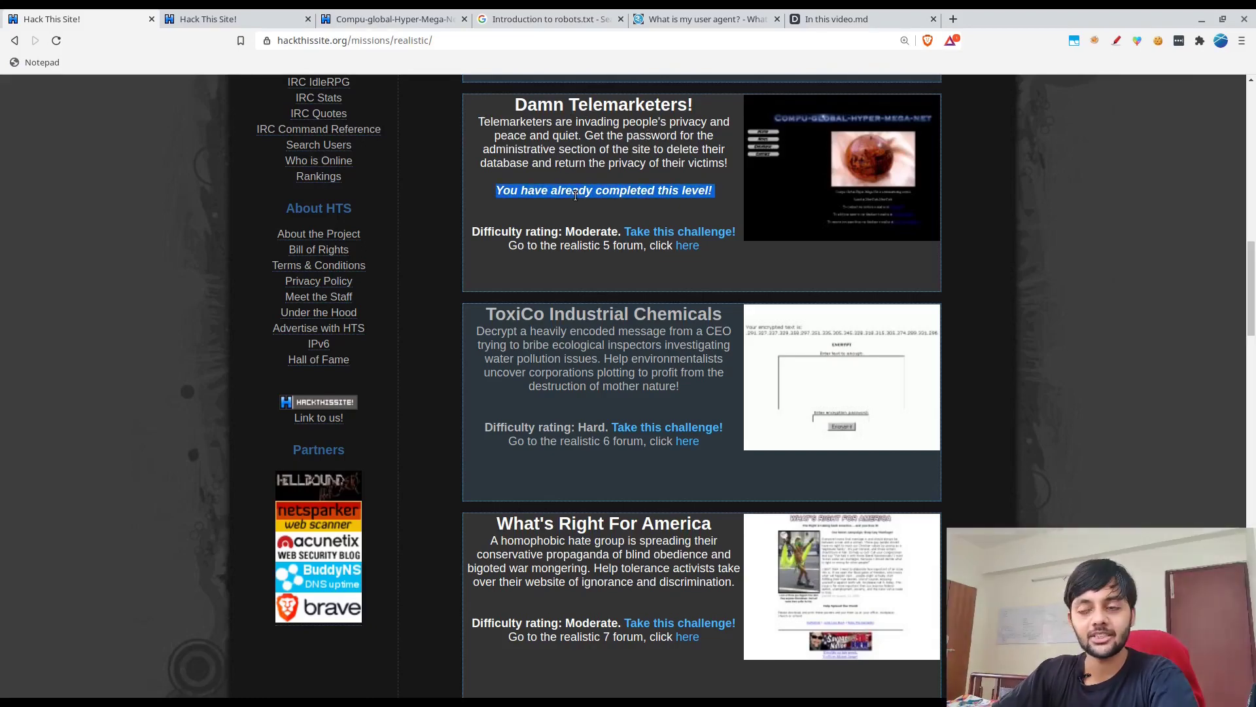
{"action": "left_click", "coordinate": [662, 233]}
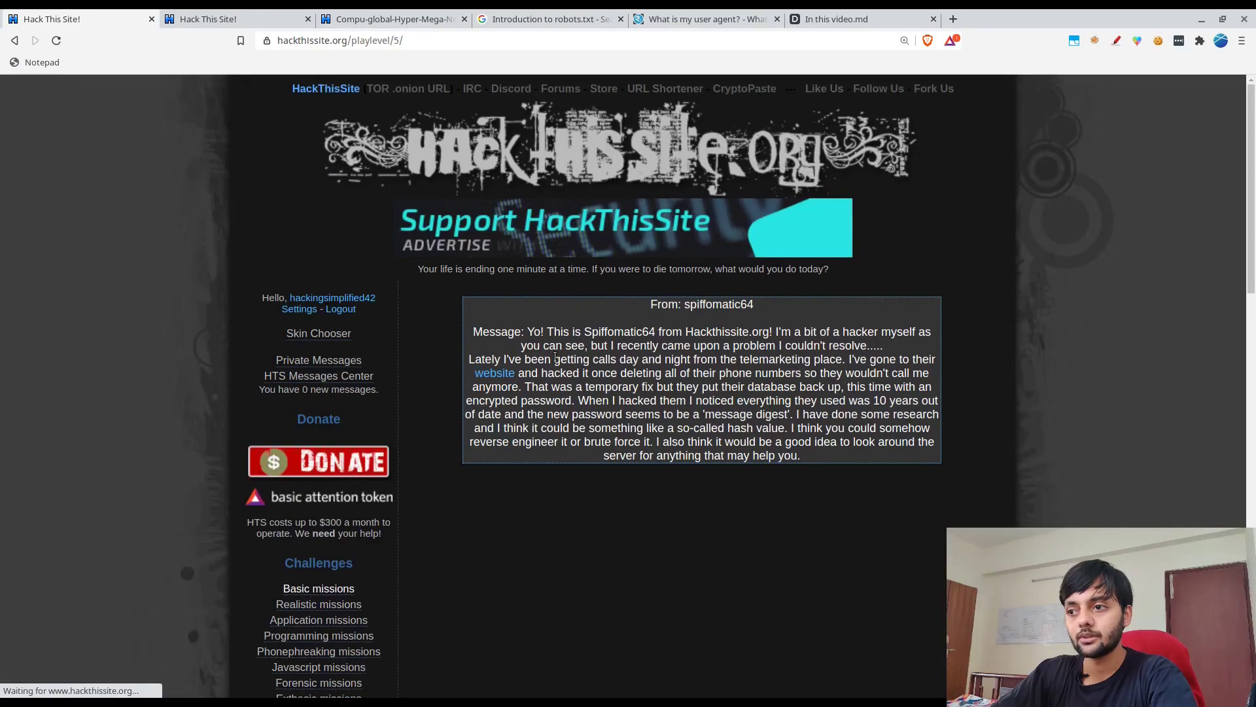
{"action": "scroll", "coordinate": [555, 357], "scroll_direction": "down", "scroll_amount": 3}
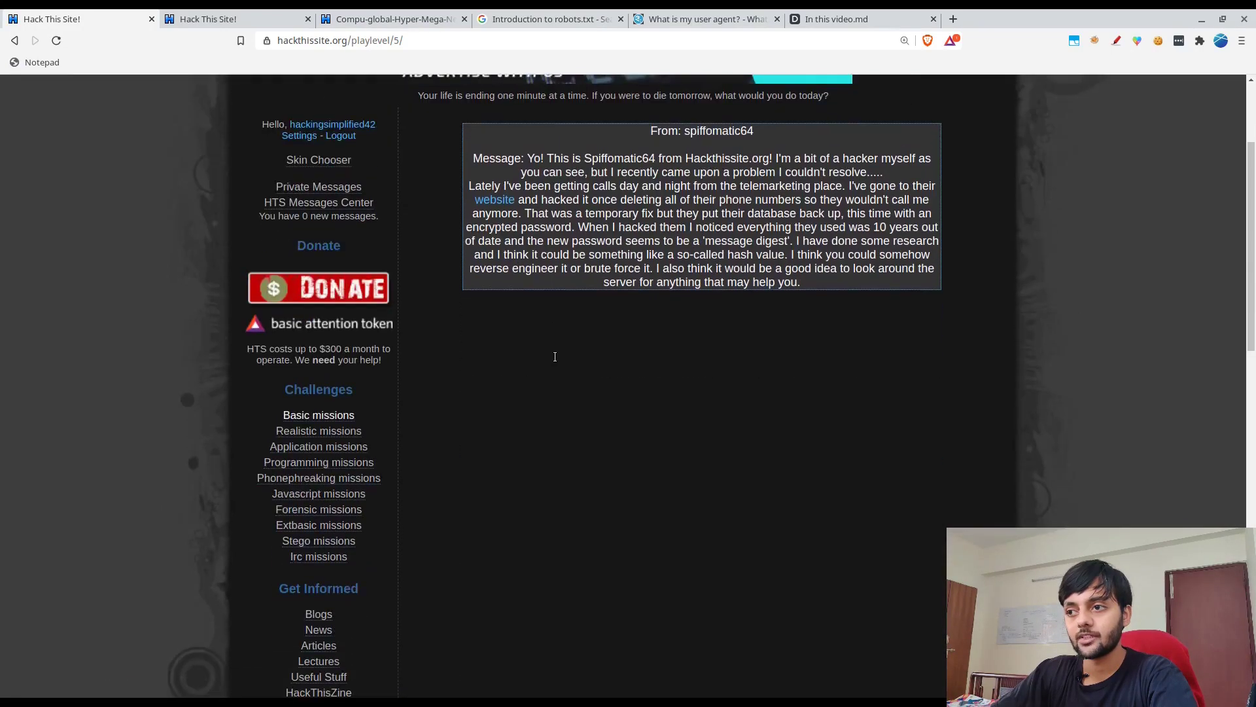
Read the sender and opening of the mission message, and open its linked website in a background tab
{"action": "double_click", "coordinate": [709, 130]}
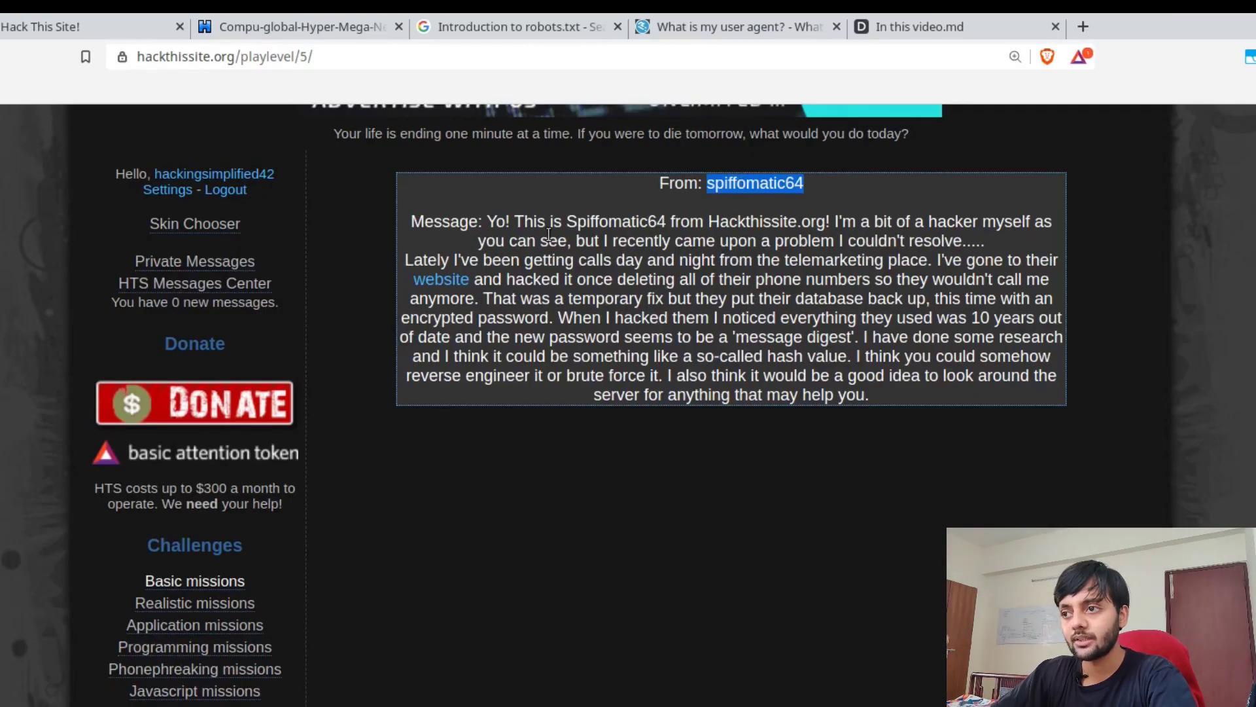
{"action": "left_click_drag", "start_coordinate": [550, 233], "coordinate": [650, 282]}
{"action": "left_click", "coordinate": [612, 293]}
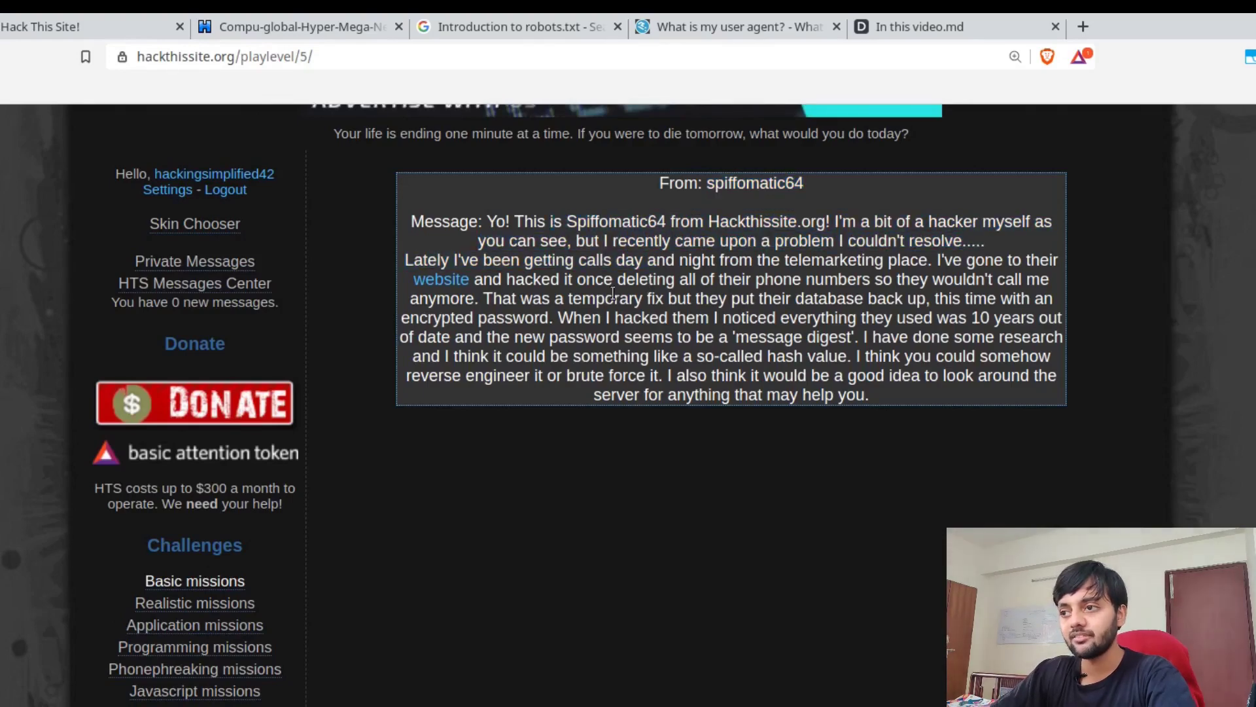
{"action": "middle_click", "coordinate": [440, 281]}
Read the part of the message about the restored database, the encrypted password and the message digest
{"action": "left_click_drag", "start_coordinate": [627, 294], "coordinate": [709, 295]}
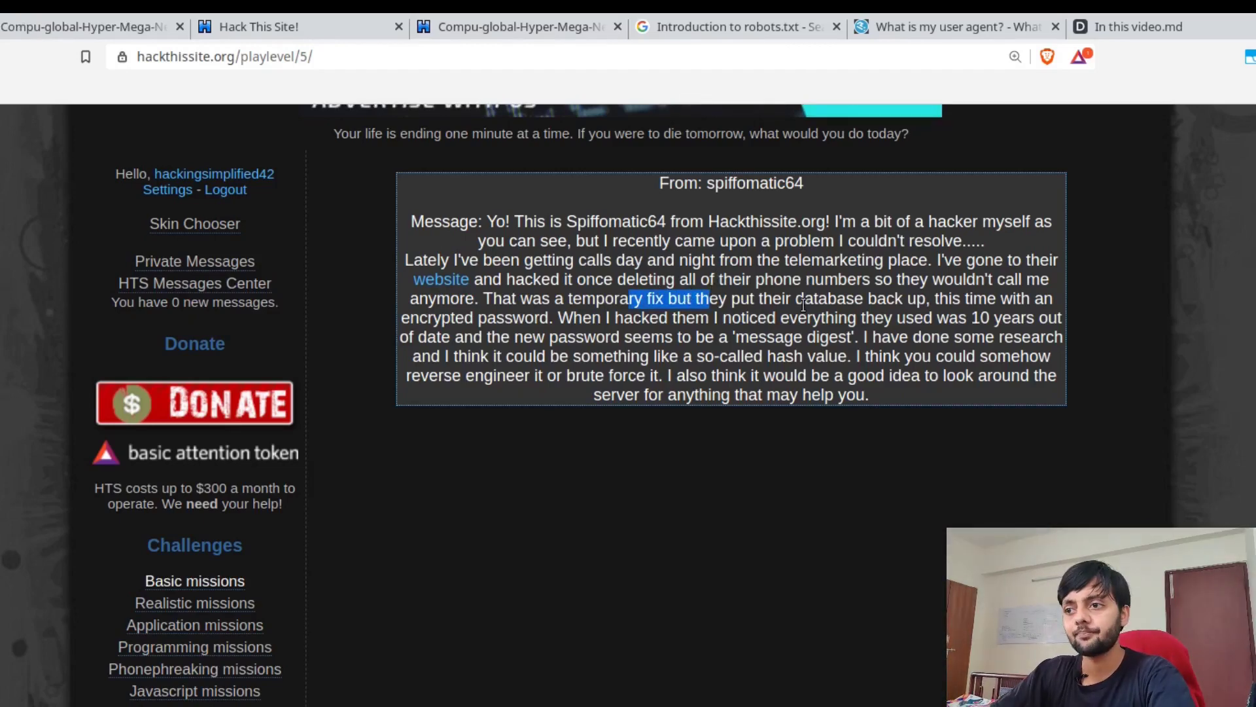
{"action": "left_click", "coordinate": [723, 304]}
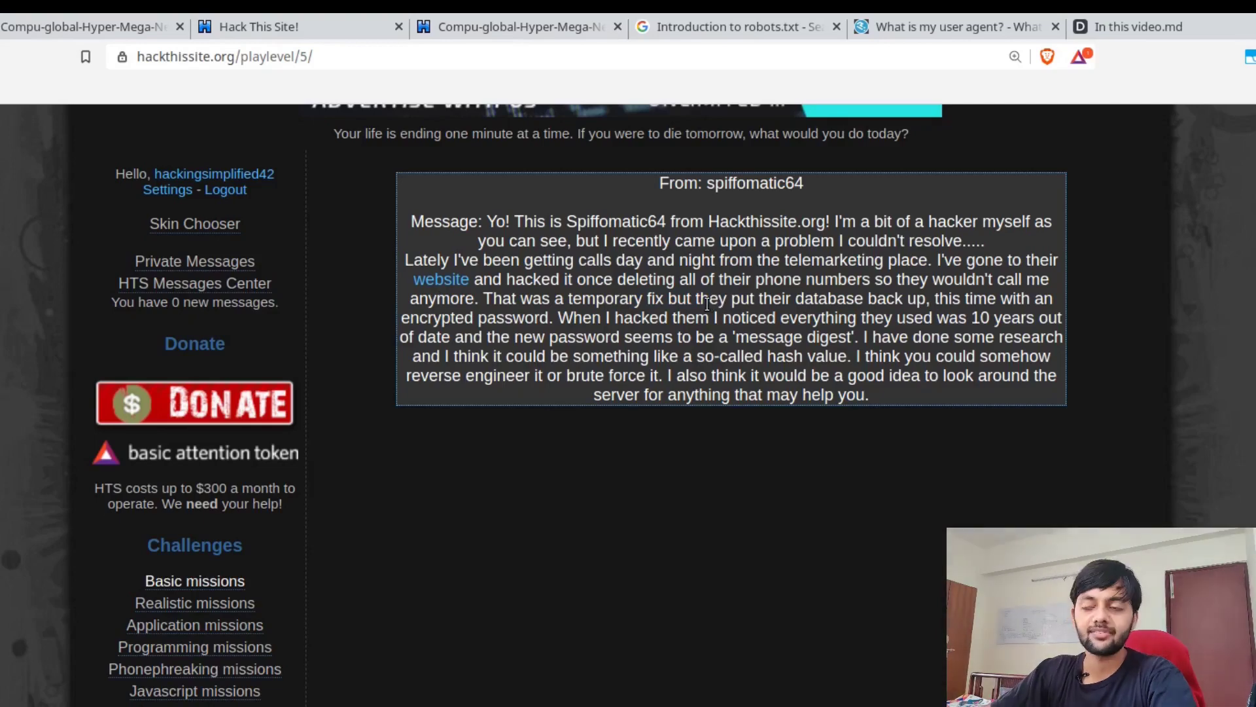
{"action": "left_click_drag", "start_coordinate": [749, 317], "coordinate": [818, 301]}
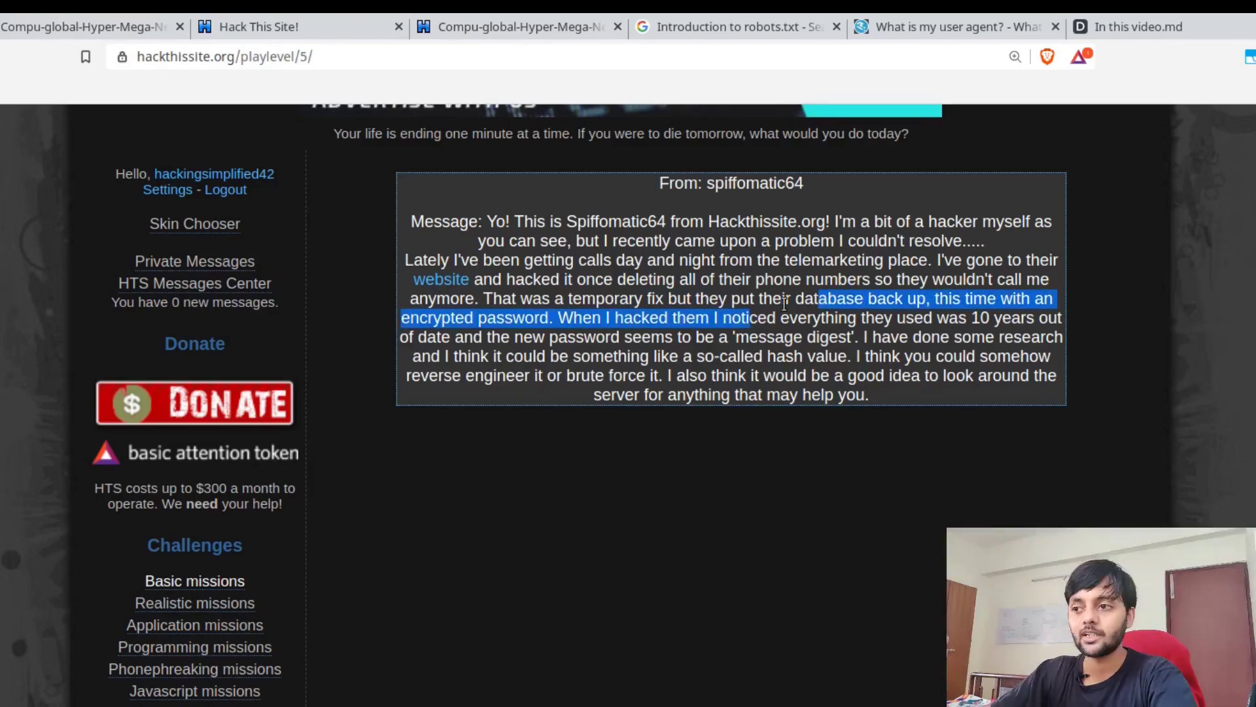
{"action": "left_click", "coordinate": [745, 320]}
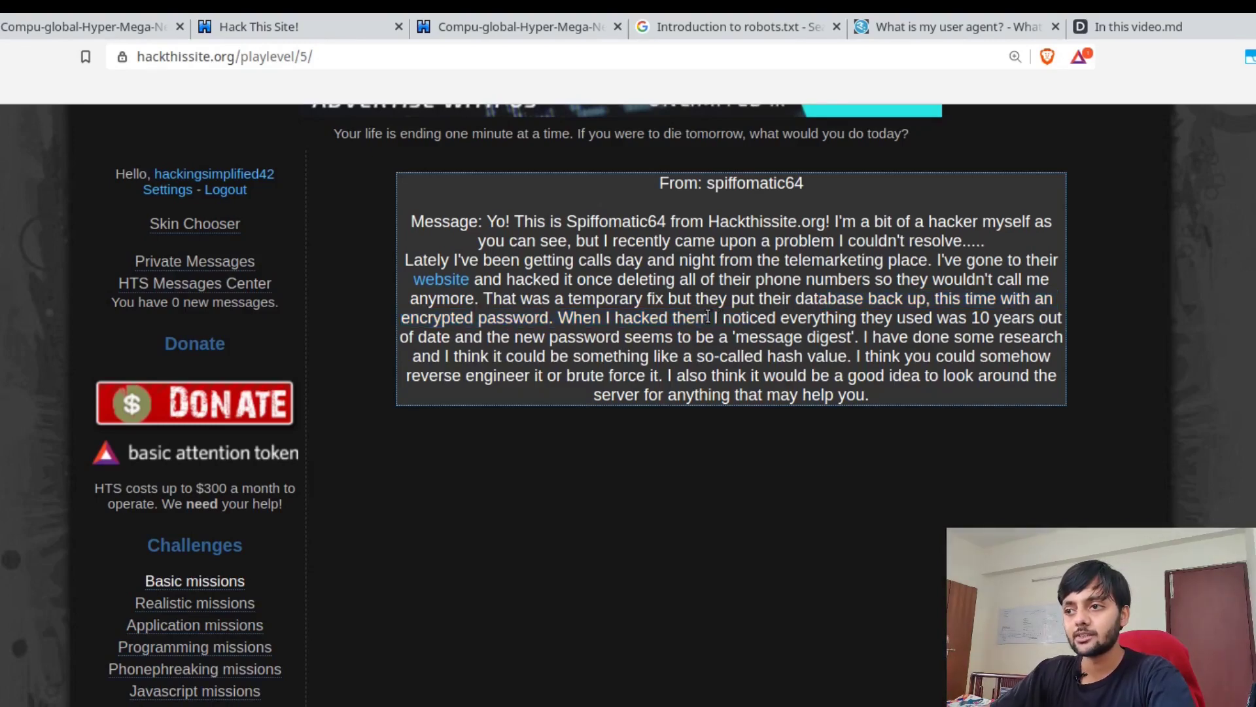
{"action": "left_click_drag", "start_coordinate": [710, 320], "coordinate": [850, 335]}
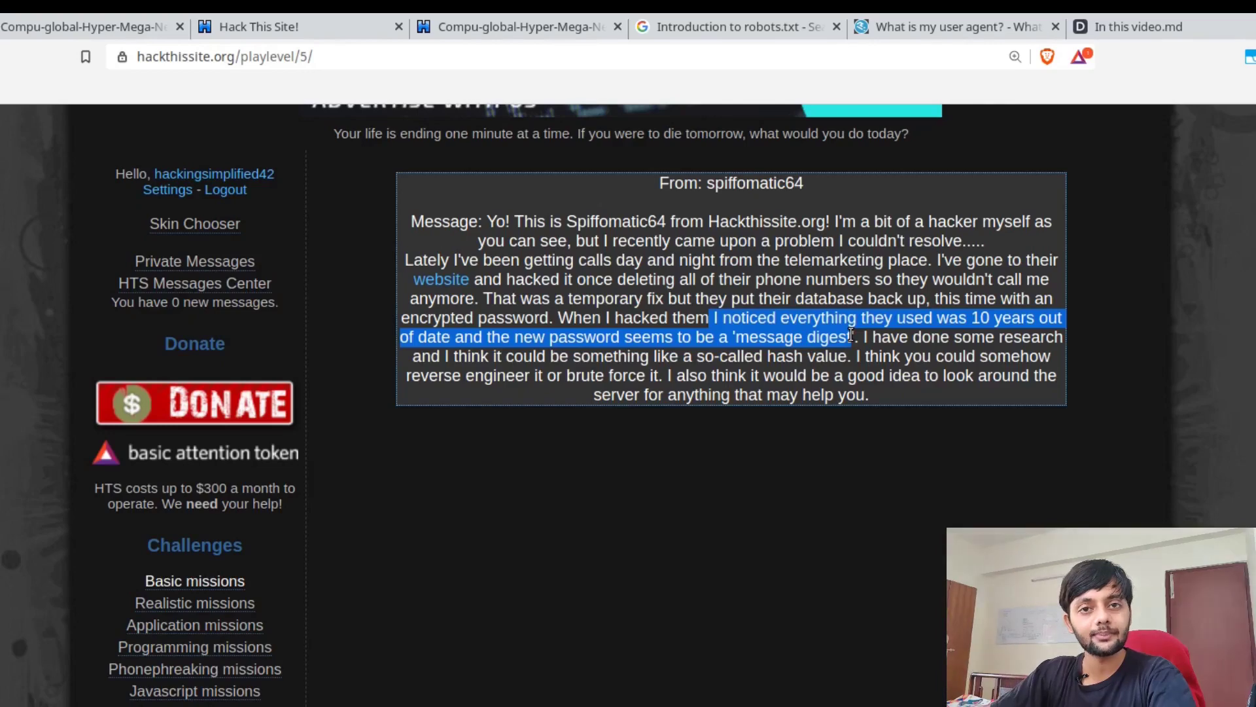
{"action": "left_click", "coordinate": [806, 335]}
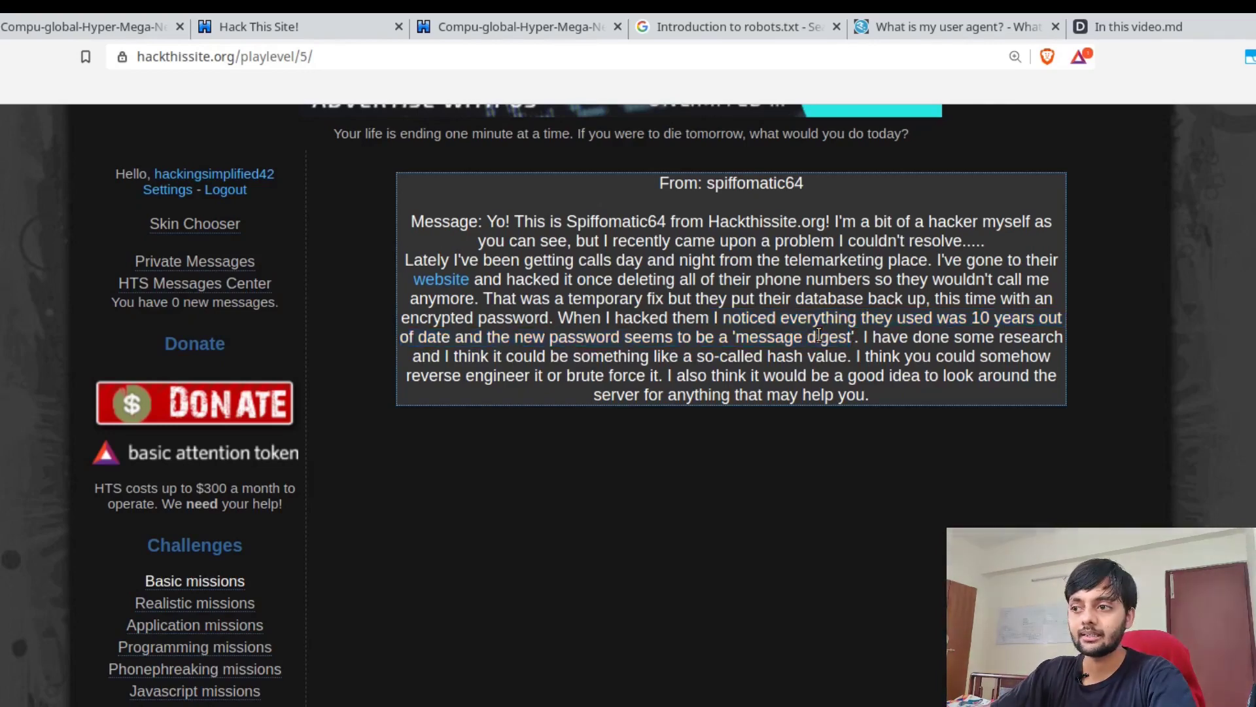
Search Google for "message digest" from the mission message, and return to the message
{"action": "left_click_drag", "start_coordinate": [738, 335], "coordinate": [855, 338]}
{"action": "right_click", "coordinate": [844, 335]}
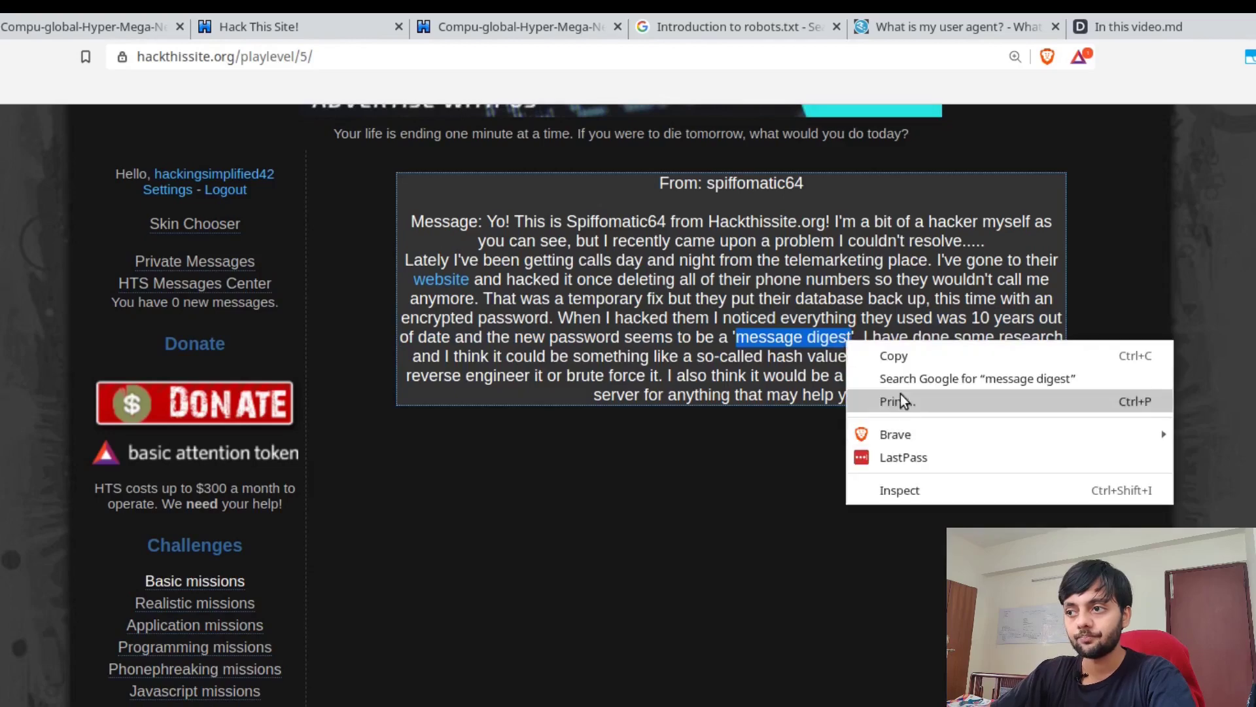
{"action": "left_click", "coordinate": [893, 376]}
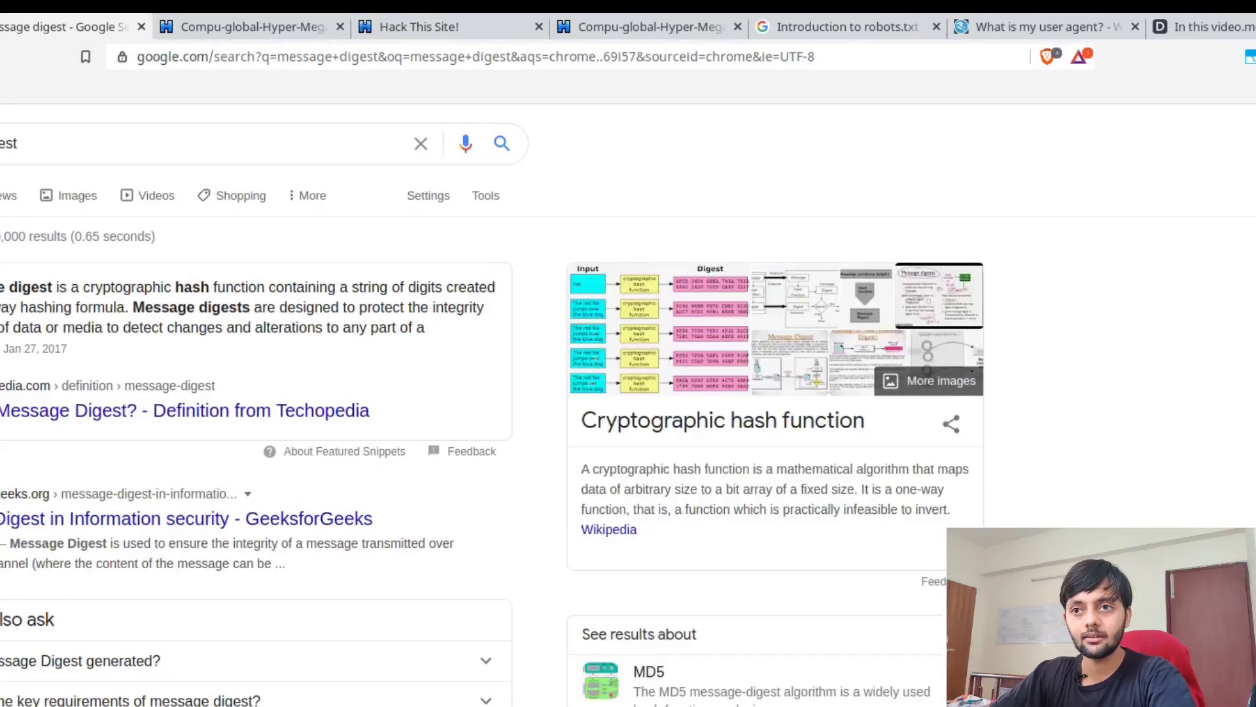
{"action": "key", "text": "ctrl+shift+Tab"}
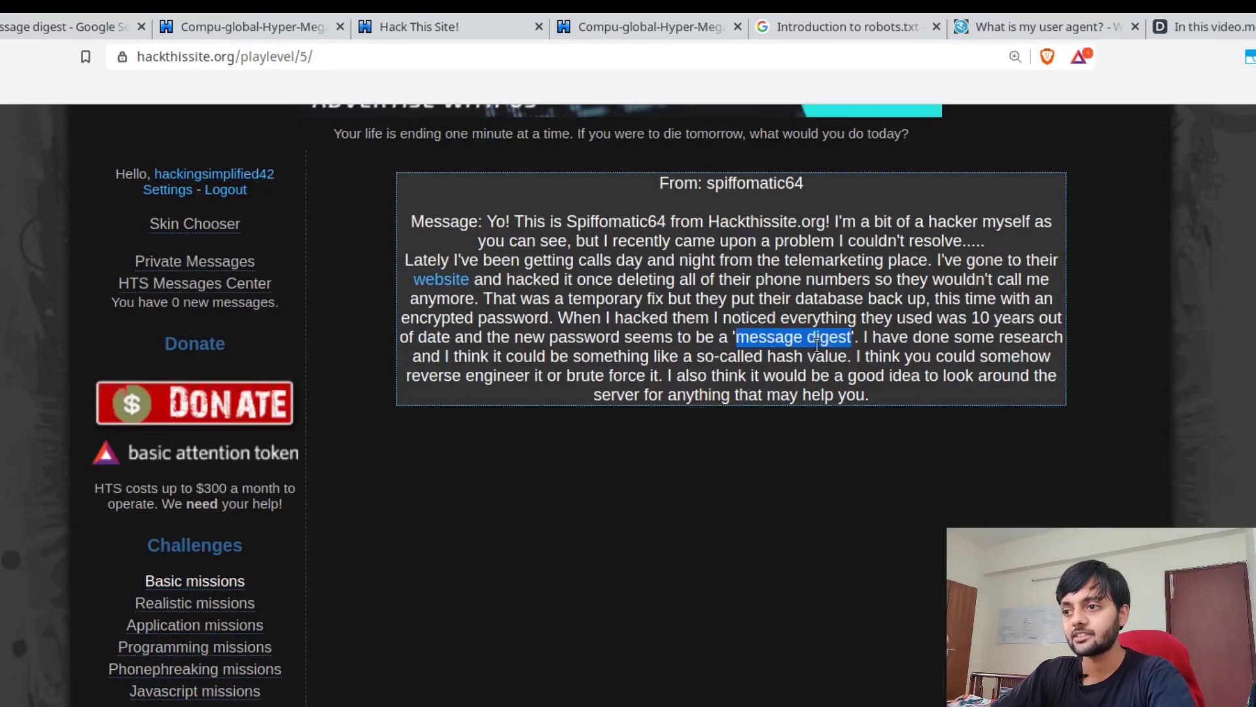
Read the message's hash value hint and check the hash topics in the "In this video.md" outline
{"action": "left_click_drag", "start_coordinate": [933, 340], "coordinate": [999, 339]}
{"action": "left_click_drag", "start_coordinate": [557, 358], "coordinate": [852, 359]}
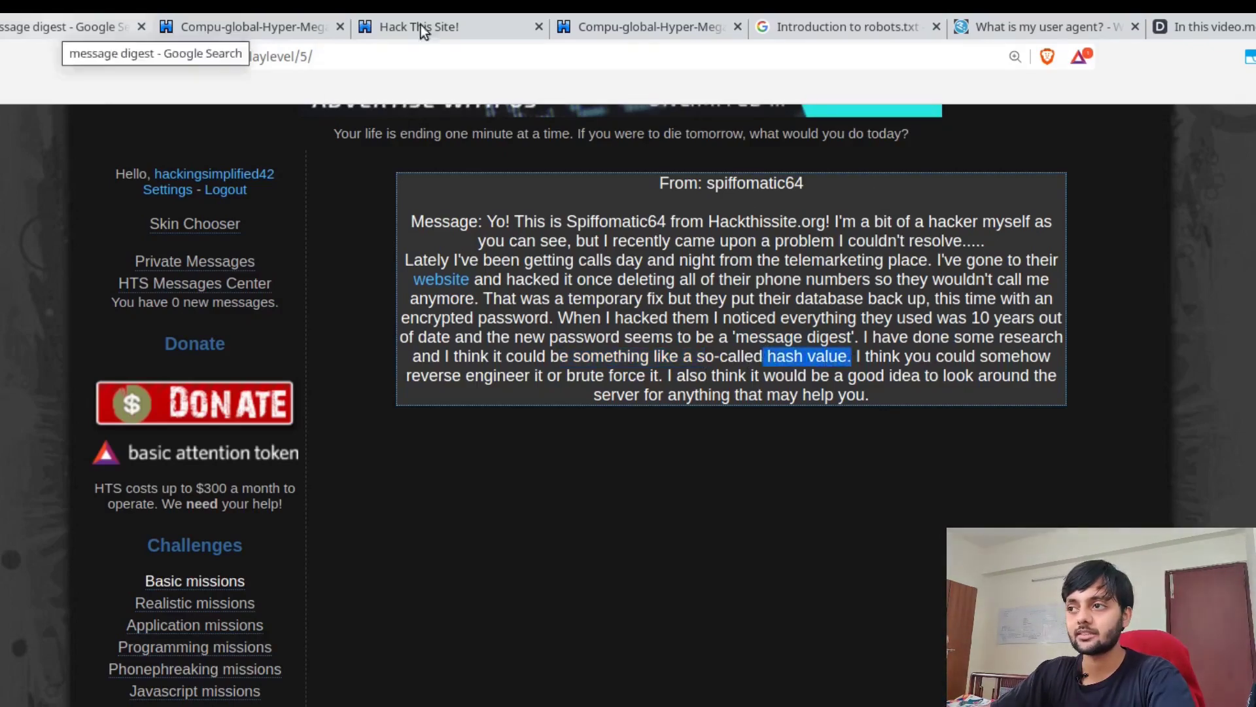
{"action": "left_click", "coordinate": [1177, 31]}
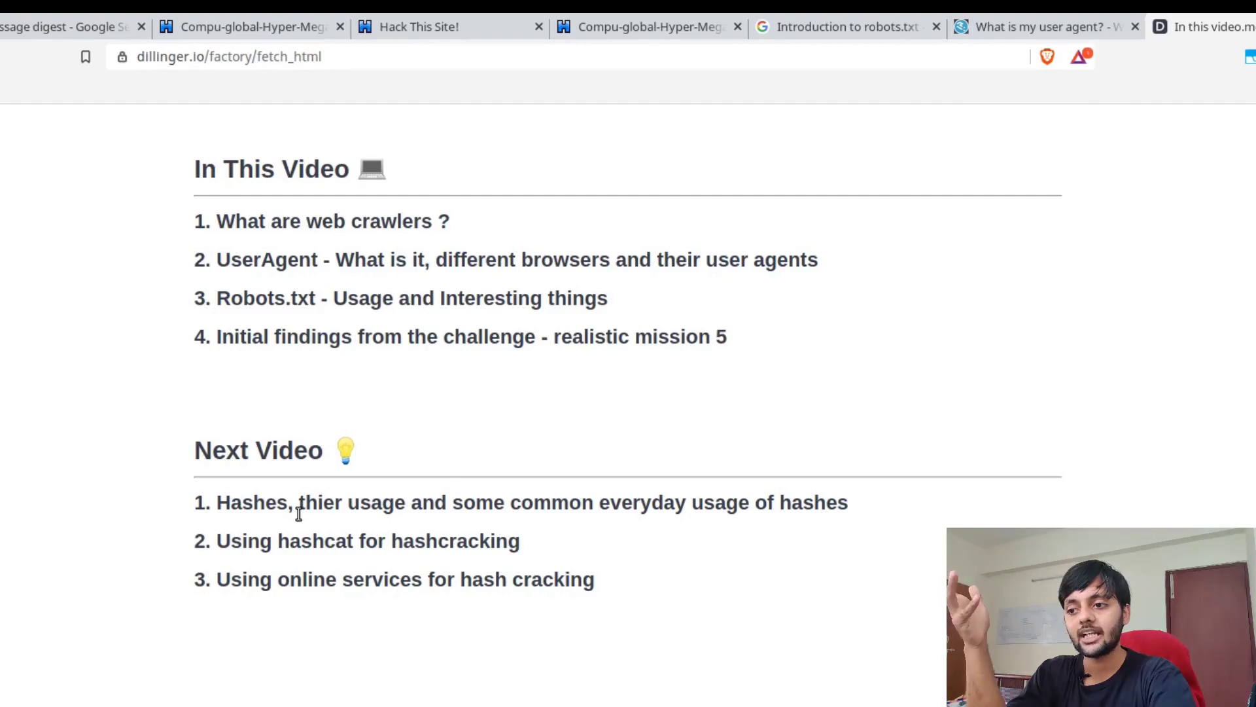
{"action": "key", "text": "ctrl+Tab"}
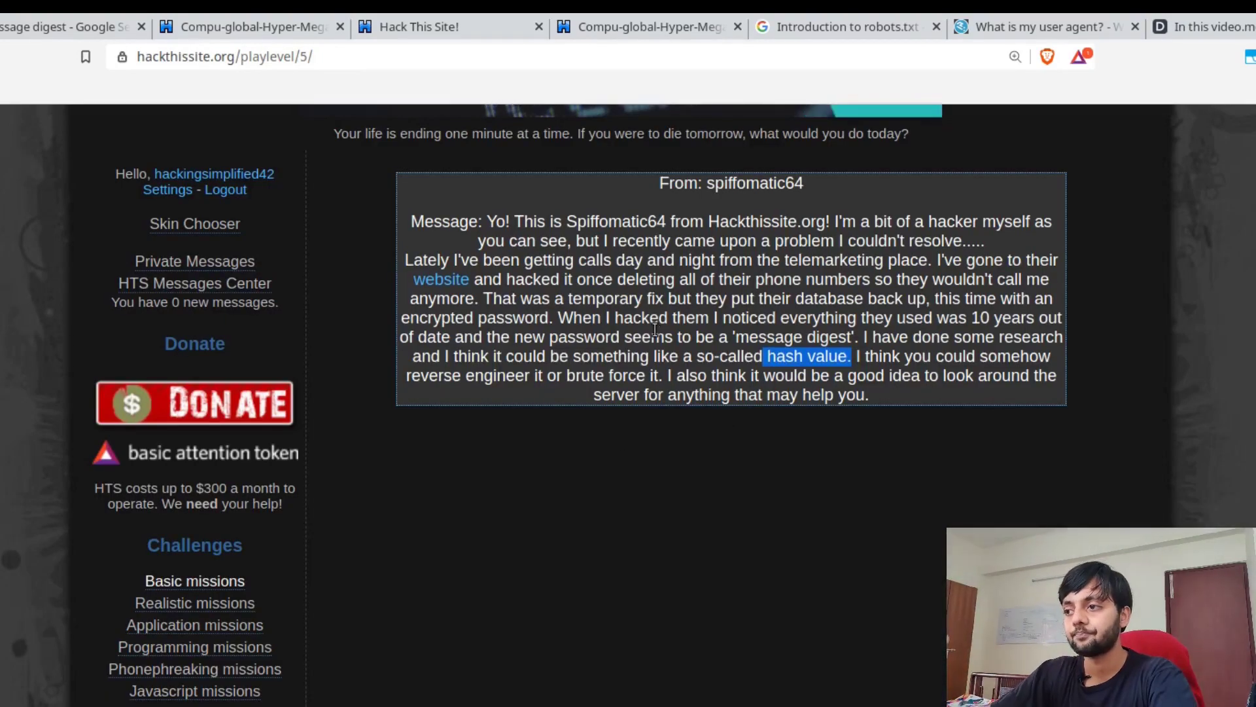
Read the message's closing advice on reverse engineering or brute forcing the hash and looking around the server
{"action": "left_click_drag", "start_coordinate": [922, 358], "coordinate": [1019, 358]}
{"action": "left_click_drag", "start_coordinate": [581, 375], "coordinate": [636, 378]}
{"action": "left_click", "coordinate": [654, 375]}
{"action": "left_click_drag", "start_coordinate": [835, 377], "coordinate": [973, 401]}
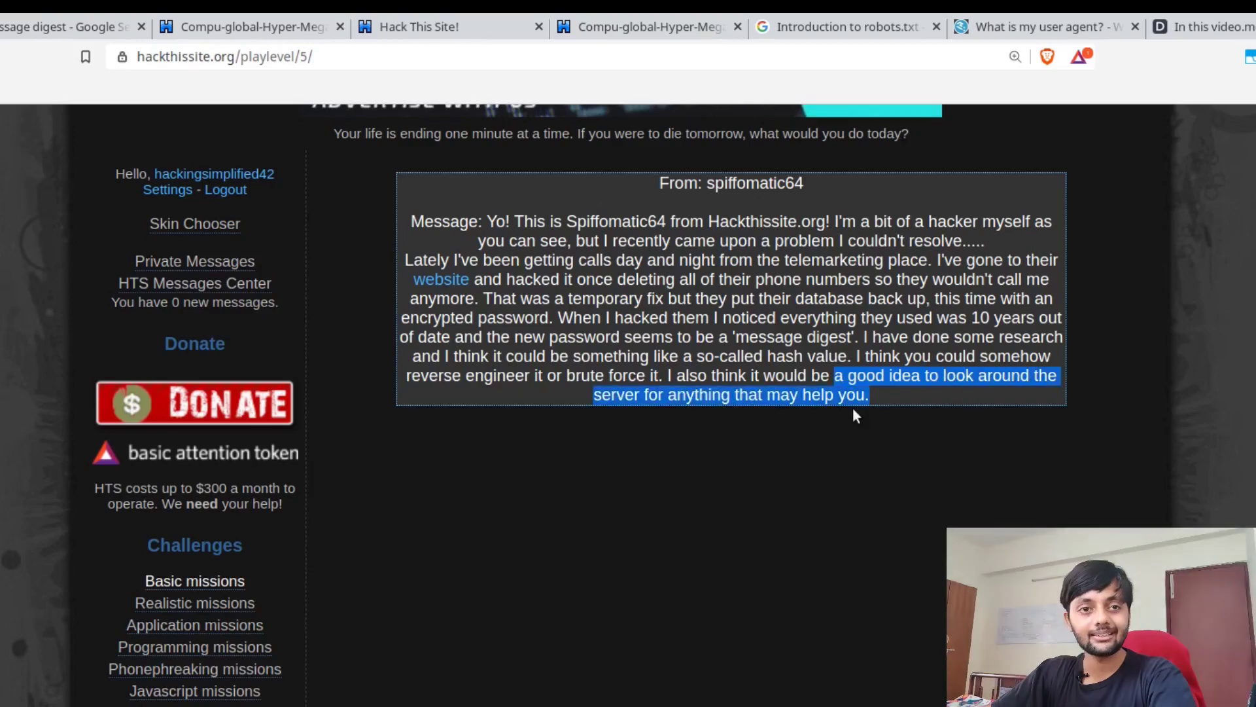
Close the message digest search results and inspect the Compu-global-Hyper-Mega-Net page source for its comment about crawlers
{"action": "key", "text": "ctrl+Tab"}
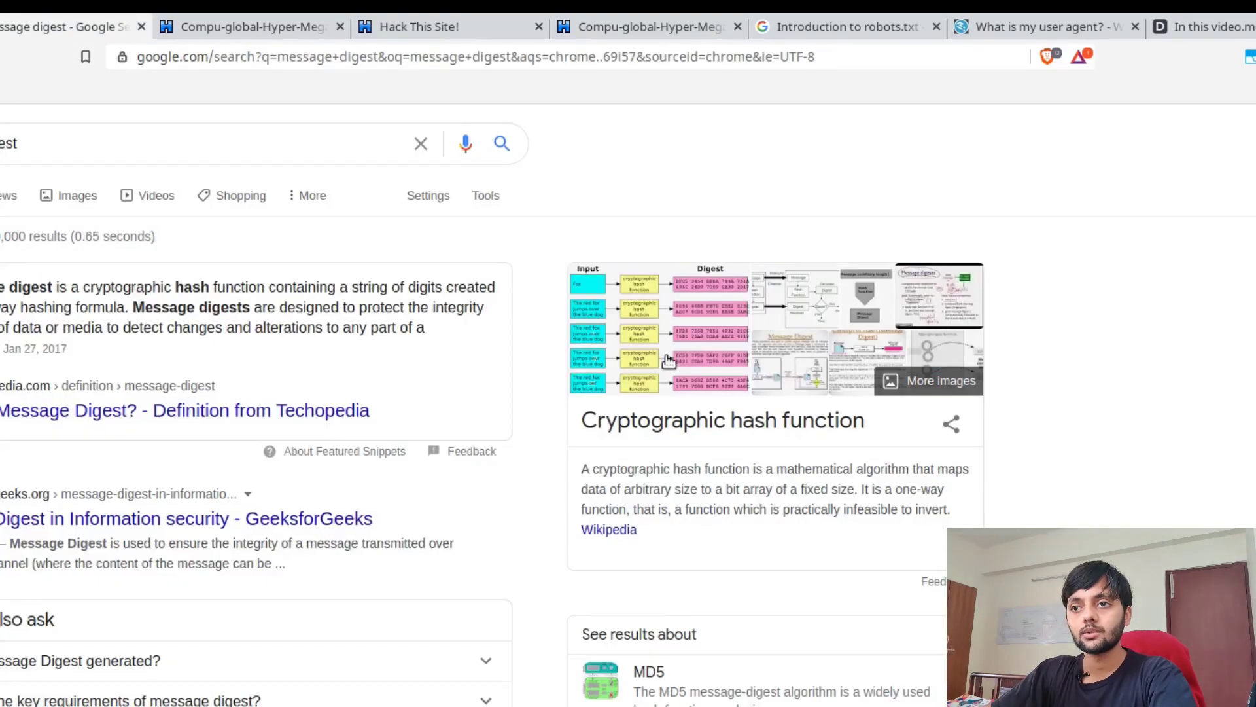
{"action": "left_click", "coordinate": [245, 31]}
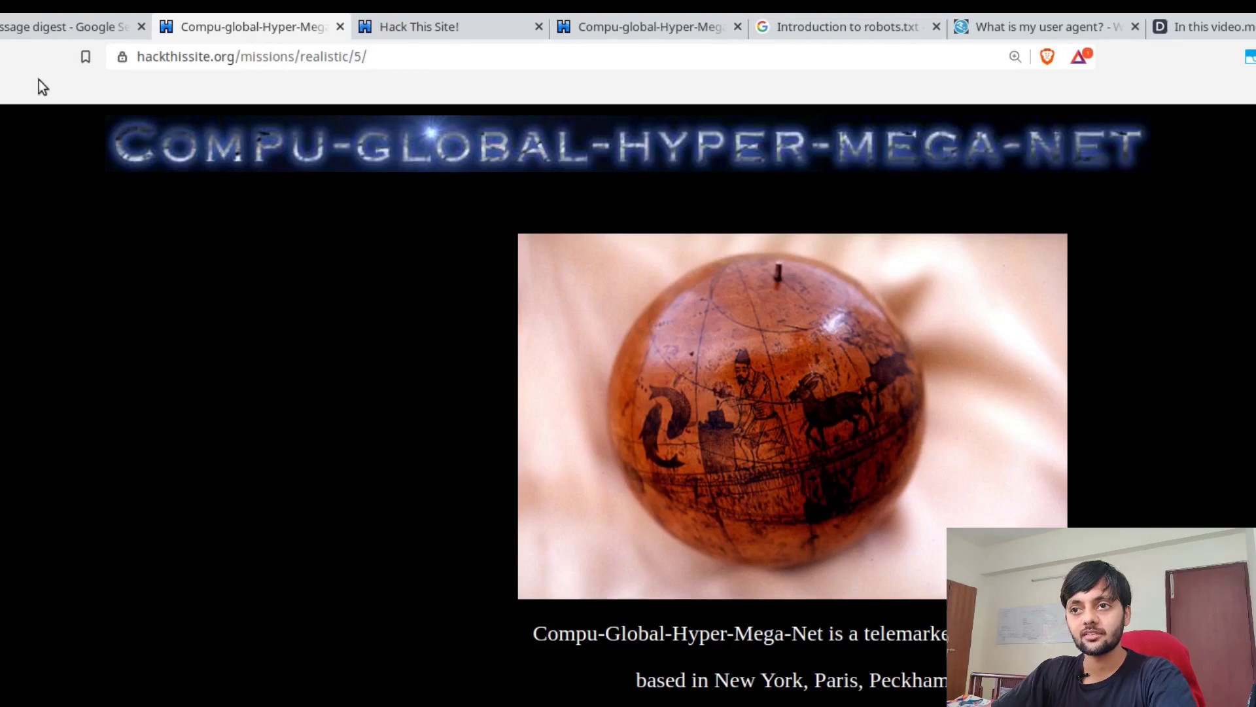
{"action": "left_click", "coordinate": [136, 29]}
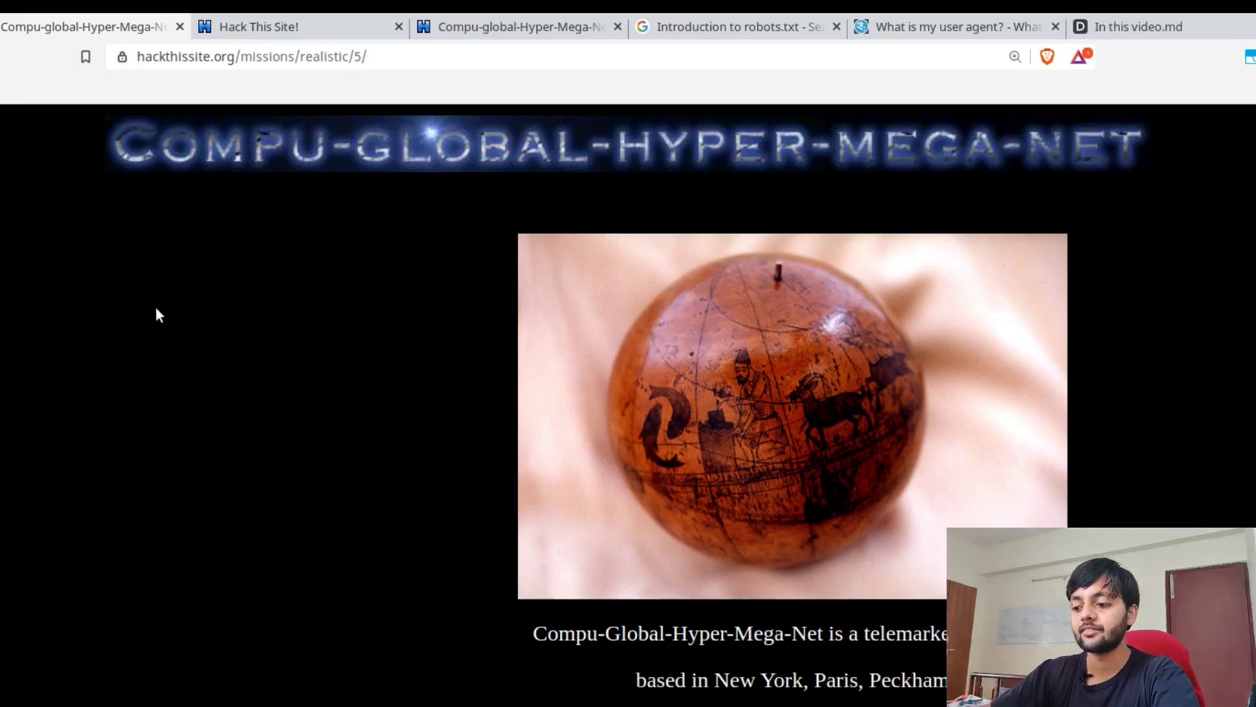
{"action": "key", "text": "ctrl+u"}
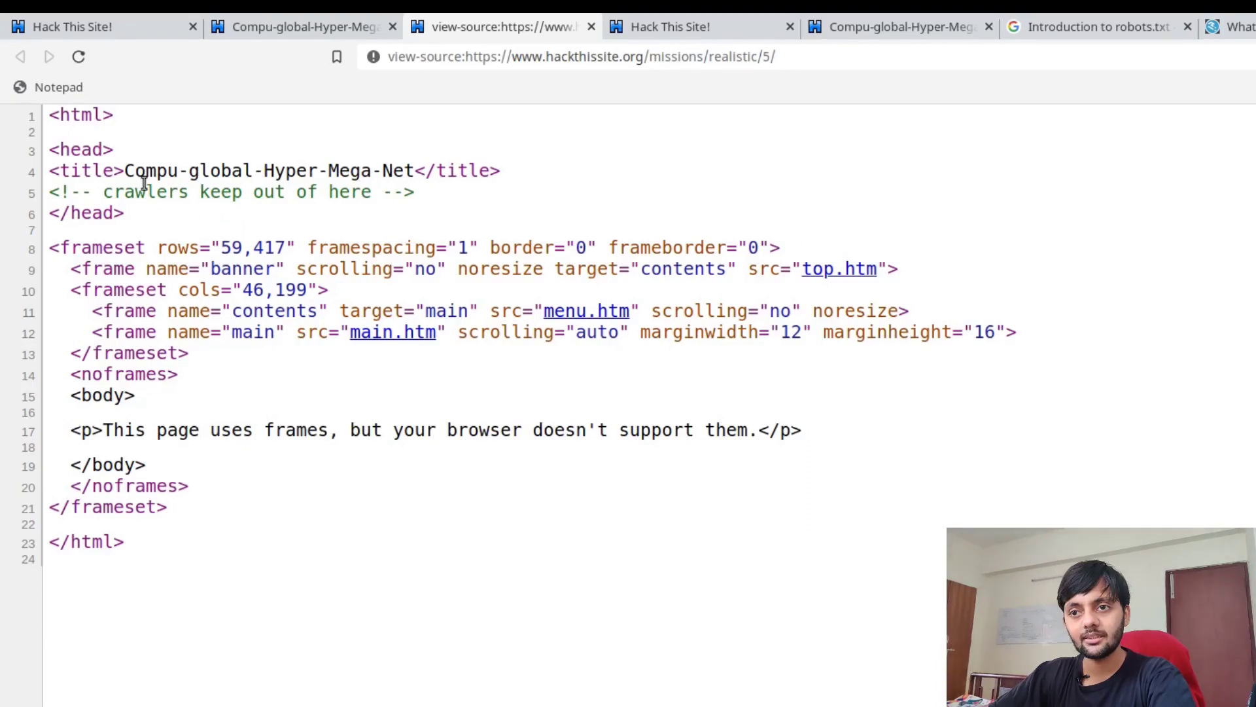
{"action": "mouse_move", "coordinate": [101, 195]}
{"action": "left_mouse_down"}
{"action": "mouse_move", "coordinate": [370, 189]}
{"action": "mouse_move", "coordinate": [88, 194]}
{"action": "mouse_move", "coordinate": [100, 197]}
{"action": "left_mouse_up"}
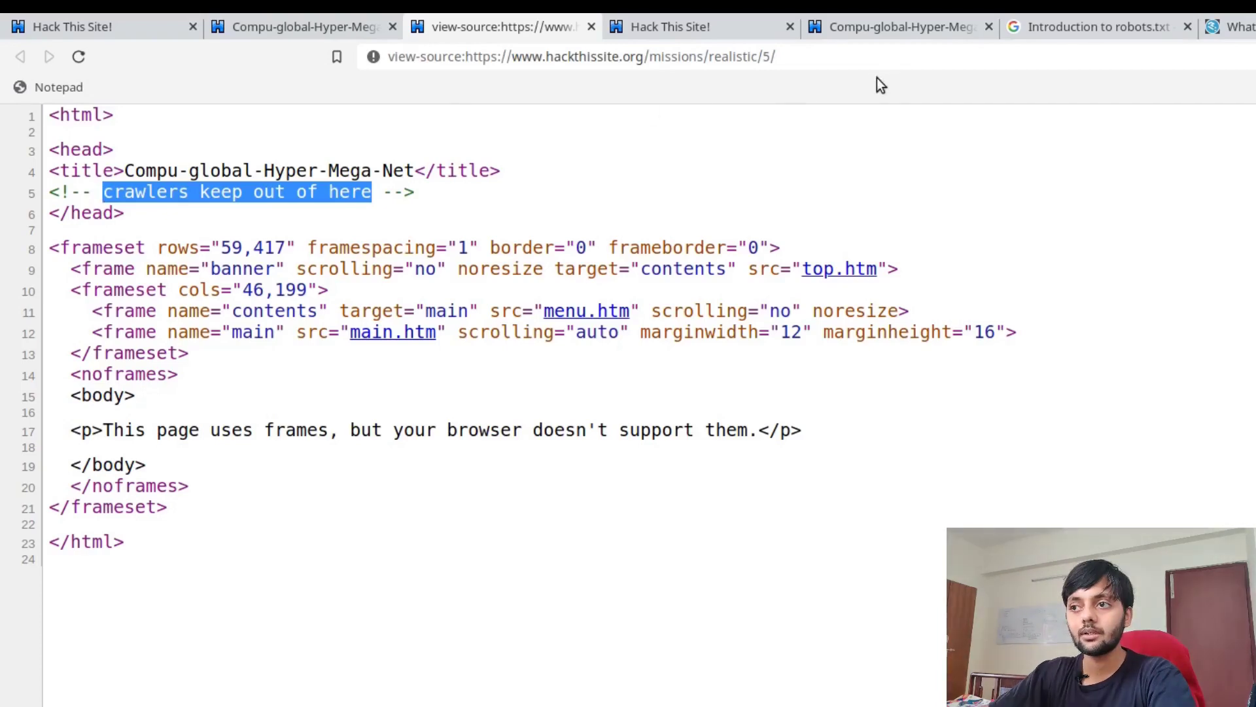
Read the "What is a robots.txt file?" explanation on the Introduction to robots.txt help page
{"action": "left_click", "coordinate": [1110, 26]}
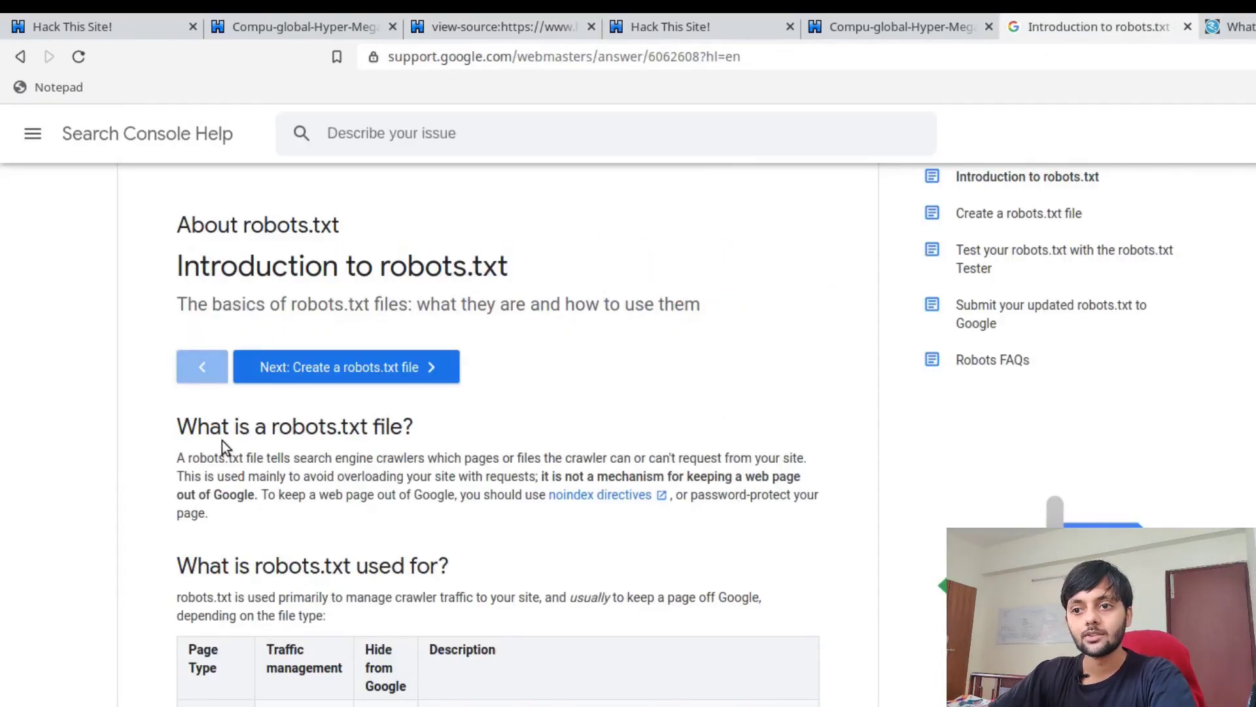
{"action": "left_click_drag", "start_coordinate": [213, 457], "coordinate": [320, 458]}
{"action": "left_click", "coordinate": [356, 458]}
{"action": "double_click", "coordinate": [356, 457]}
{"action": "left_click", "coordinate": [434, 458]}
{"action": "left_click_drag", "start_coordinate": [524, 462], "coordinate": [589, 462]}
{"action": "left_click", "coordinate": [612, 462]}
{"action": "double_click", "coordinate": [613, 461]}
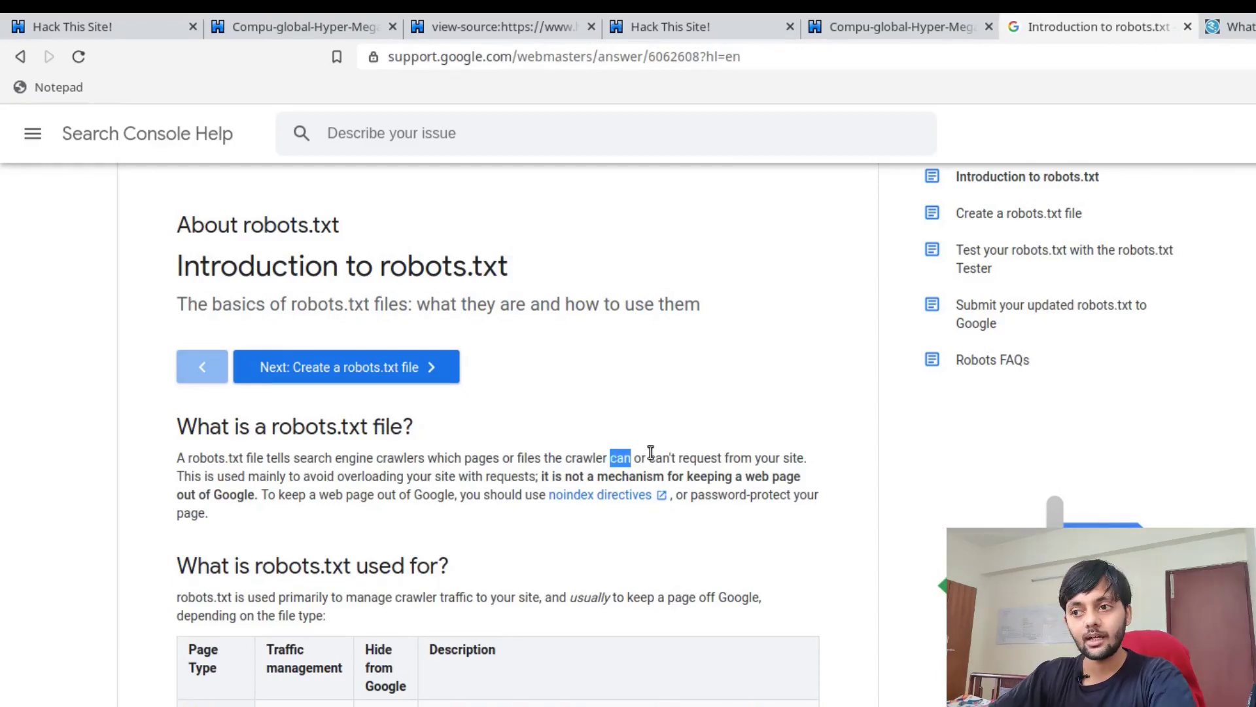
{"action": "left_click_drag", "start_coordinate": [682, 459], "coordinate": [726, 461]}
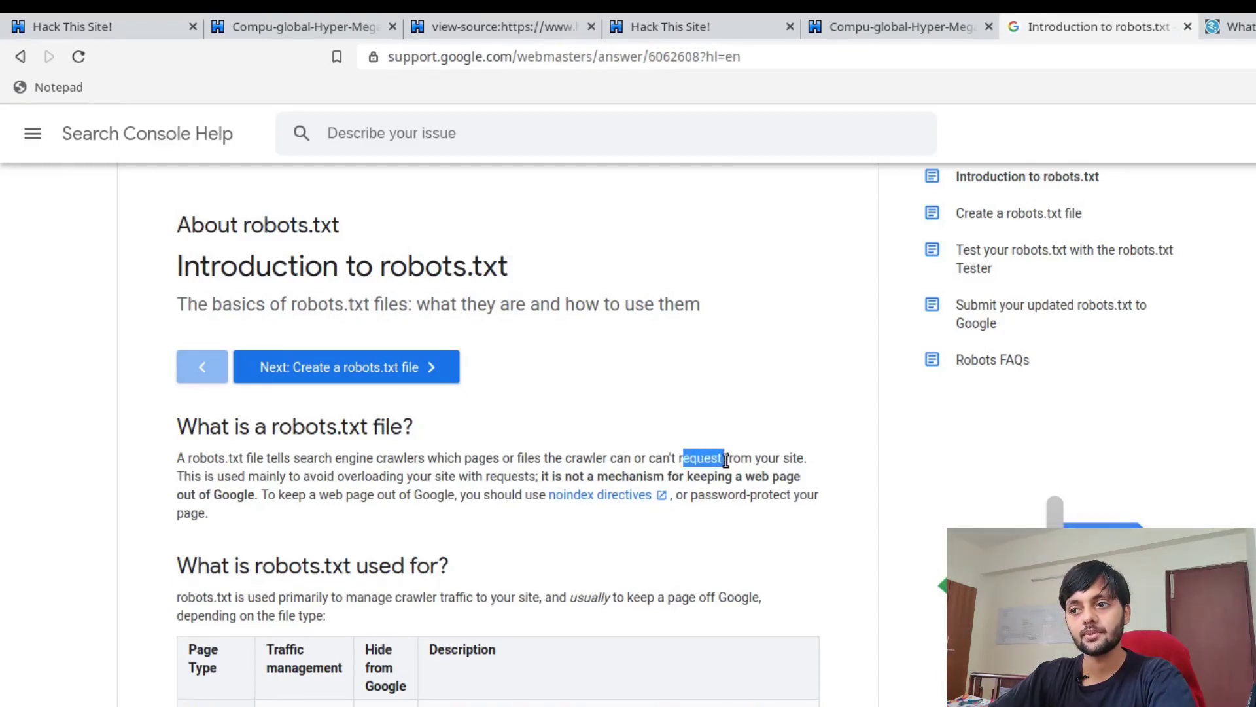
{"action": "left_click", "coordinate": [670, 465]}
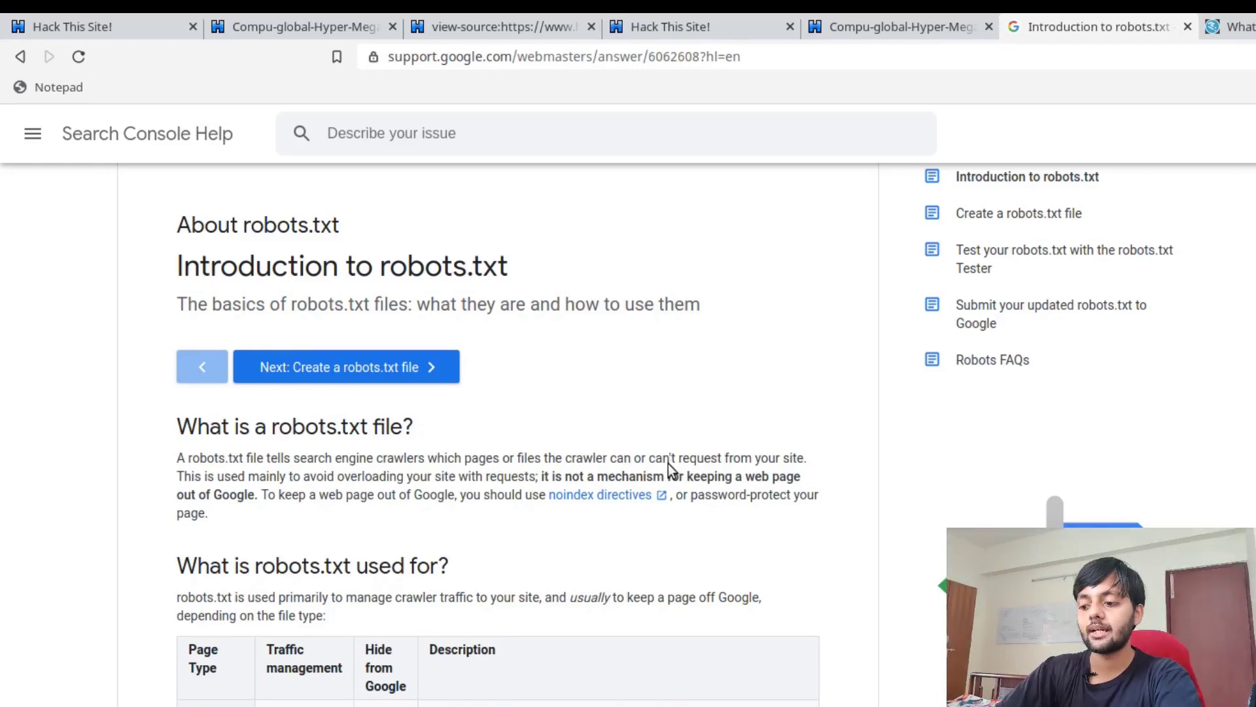
Open a new blank browser tab
{"action": "key", "text": "ctrl+t"}
{"action": "type", "text": "nno pa"}
{"action": "key", "text": "BackSpace"}
{"action": "key", "text": "BackSpace"}
{"action": "key", "text": "BackSpace"}
{"action": "key", "text": "BackSpace"}
{"action": "key", "text": "BackSpace"}
{"action": "type", "text": "o pages usign web"}
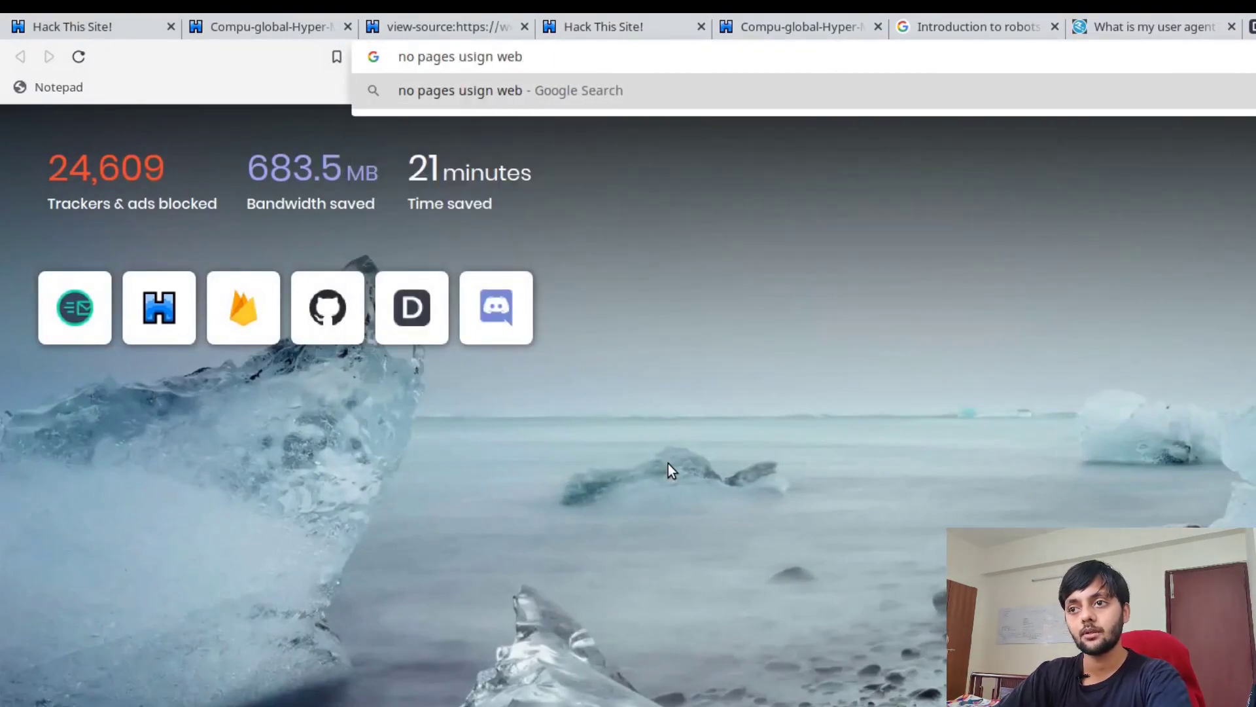
Search Google for "avoid crawlers to crawl my webstie"
{"action": "key", "text": "ctrl+a"}
{"action": "type", "text": "avo"}
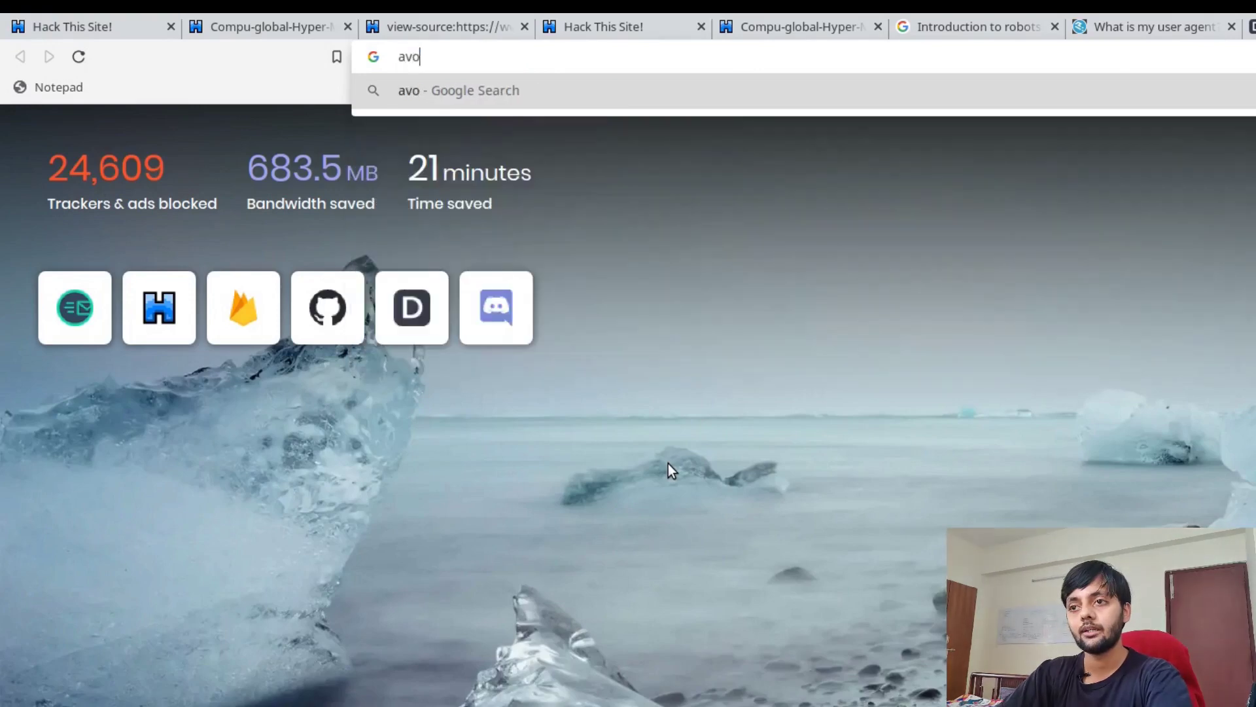
{"action": "type", "text": "id crawlers"}
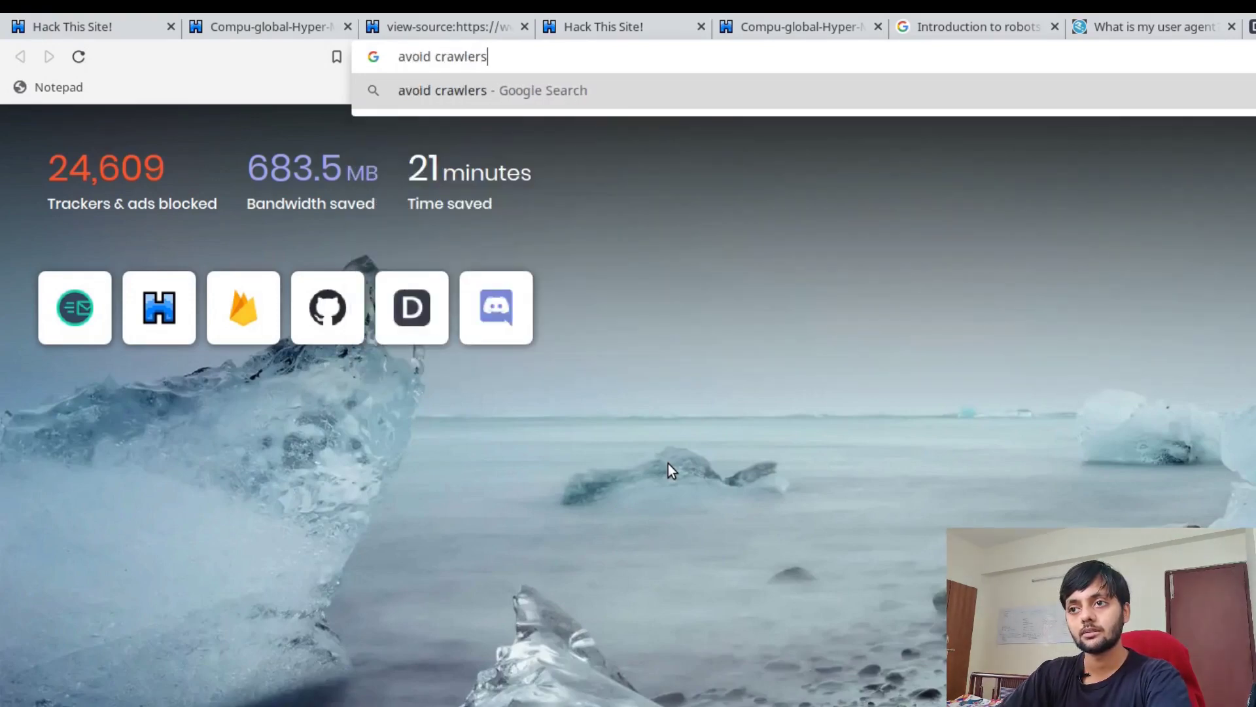
{"action": "type", "text": " to crawl"}
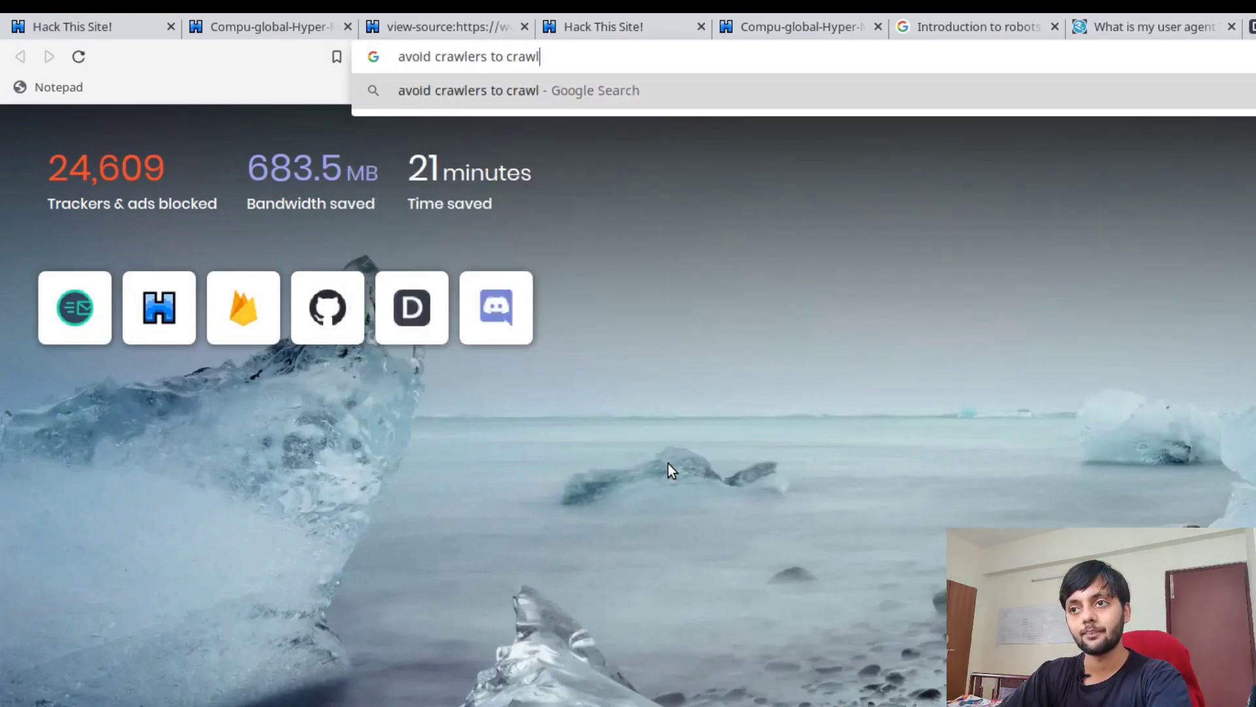
{"action": "type", "text": " my webstie"}
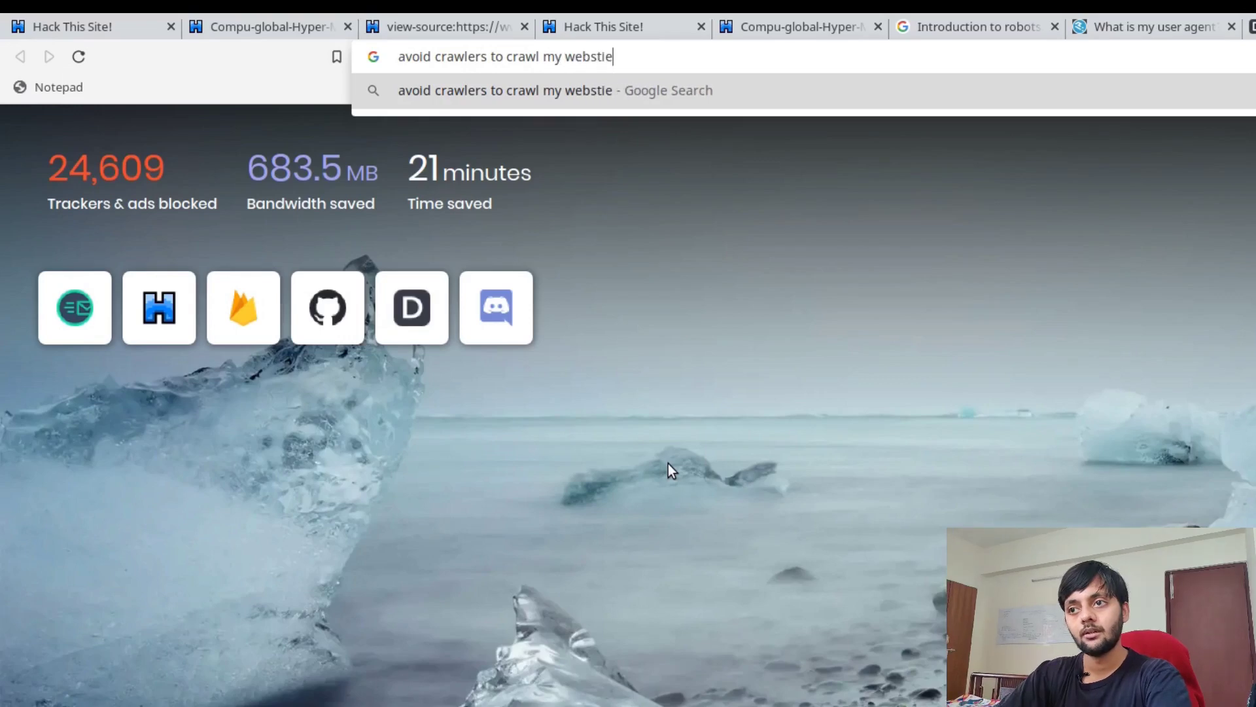
{"action": "key", "text": "Return"}
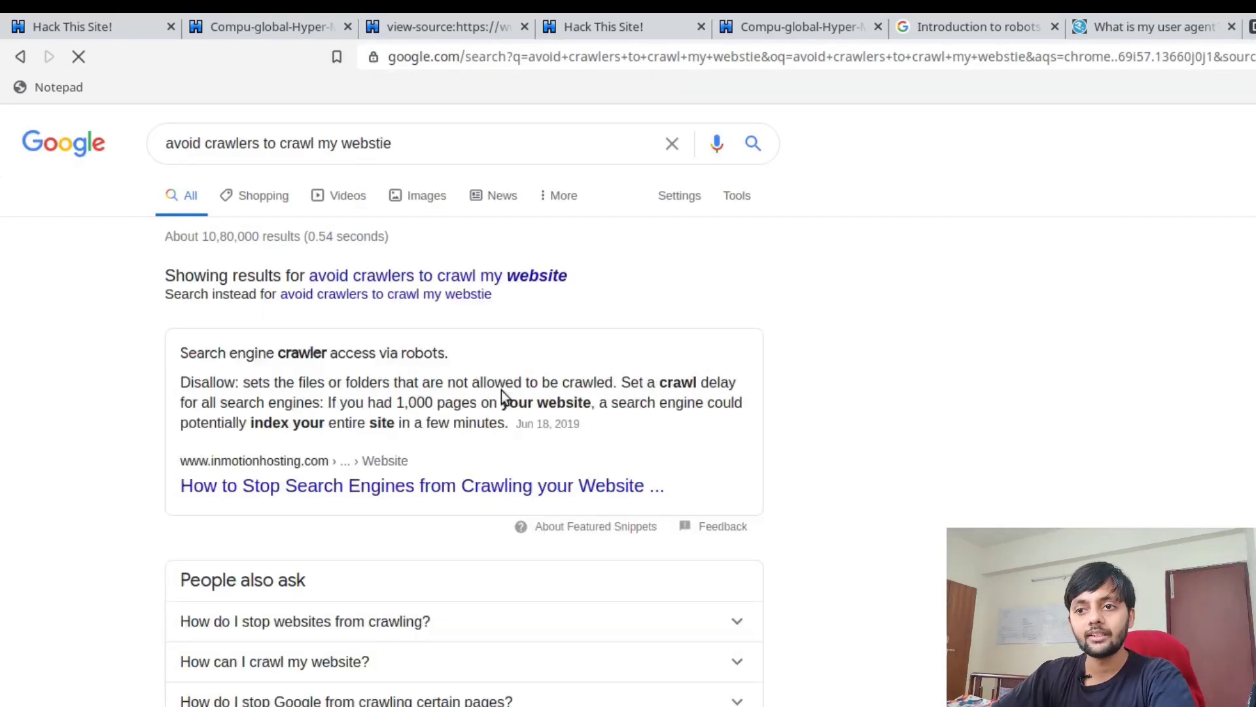
Open the "How to Stop Search Engines from Crawling your Website" article and view its robots.txt location and User-agents sections
{"action": "left_click", "coordinate": [325, 485]}
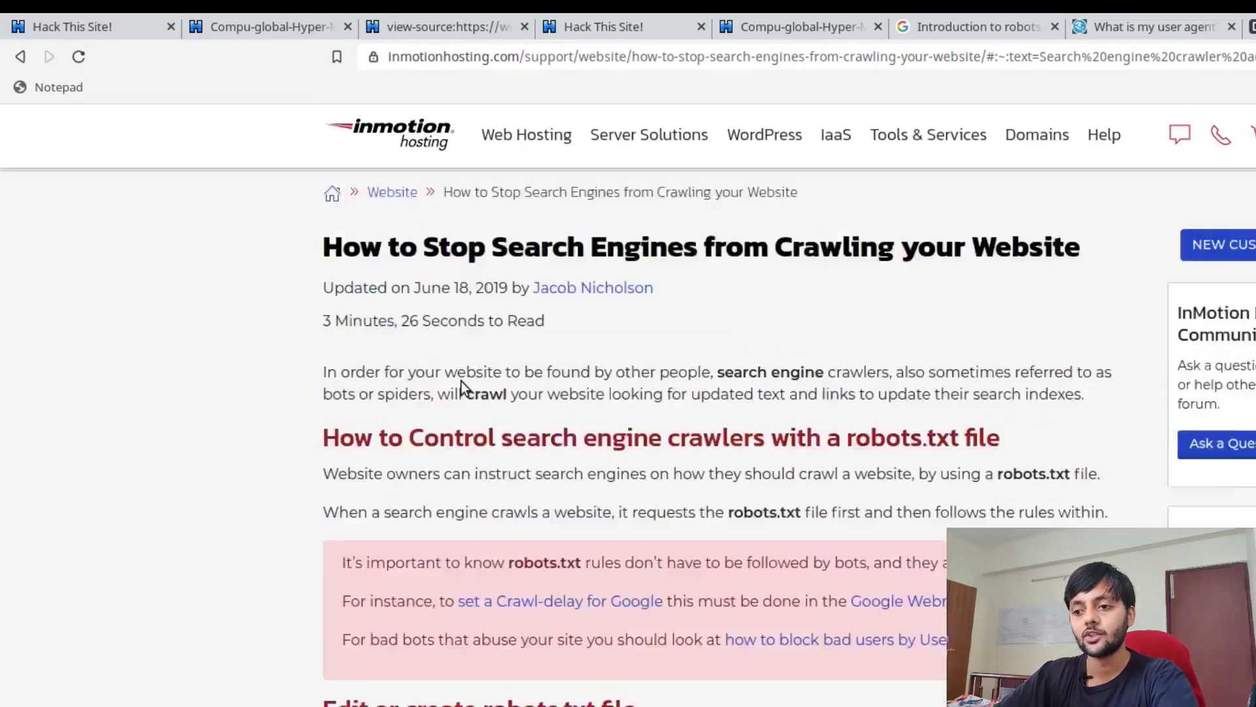
{"action": "scroll", "coordinate": [469, 410], "scroll_direction": "down", "scroll_amount": 7}
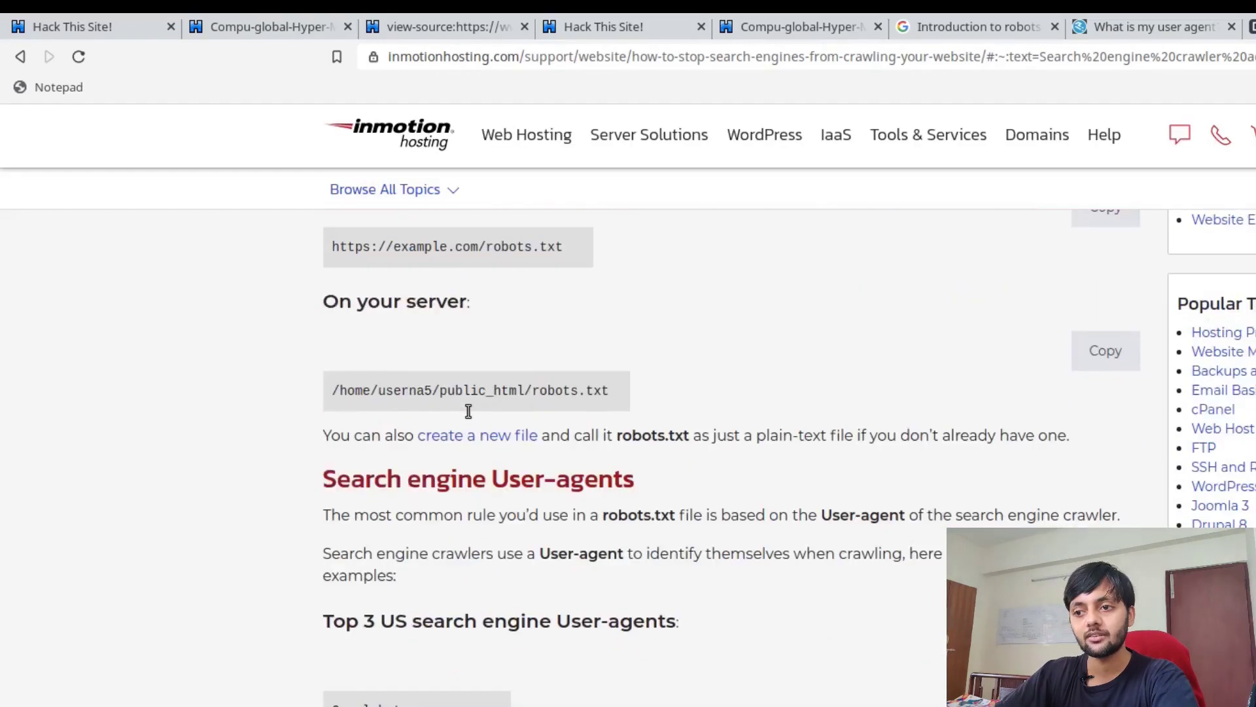
Read the article's user-agent examples and its robots.txt rules for allowing or disallowing search engine crawling
{"action": "scroll", "coordinate": [465, 411], "scroll_direction": "down", "scroll_amount": 4}
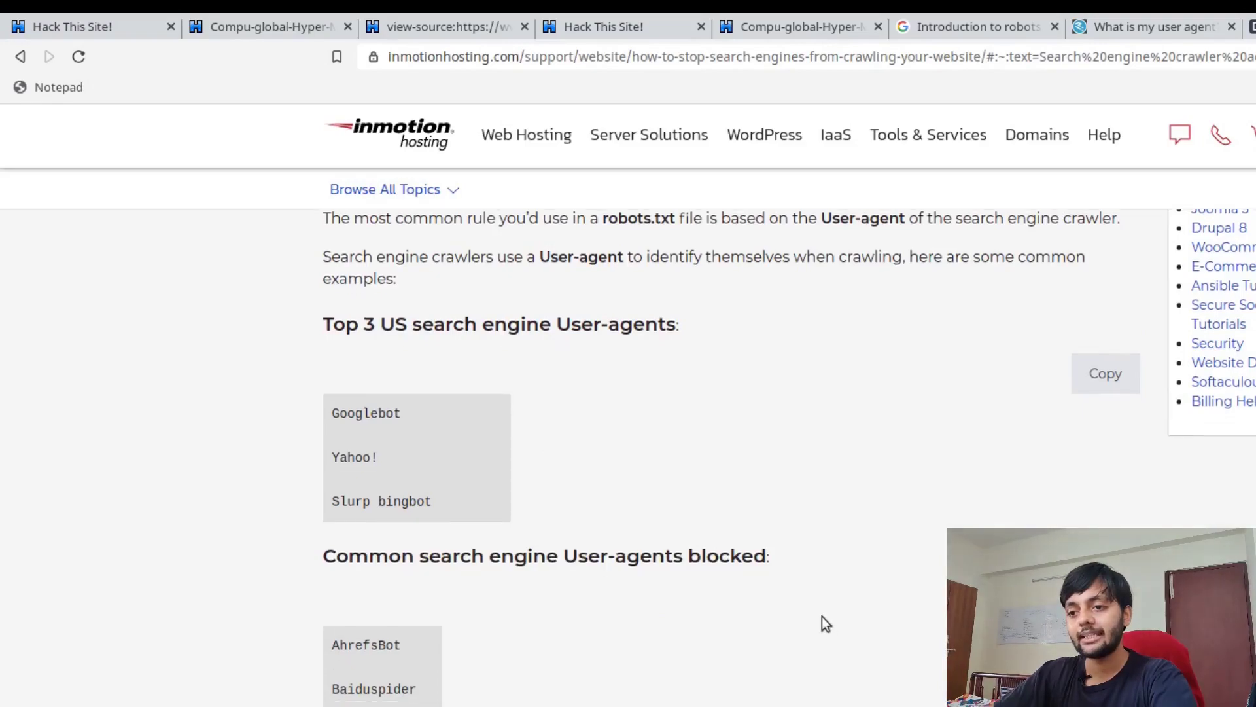
{"action": "scroll", "coordinate": [822, 622], "scroll_direction": "down", "scroll_amount": 14}
{"action": "scroll", "coordinate": [822, 617], "scroll_direction": "down", "scroll_amount": 4}
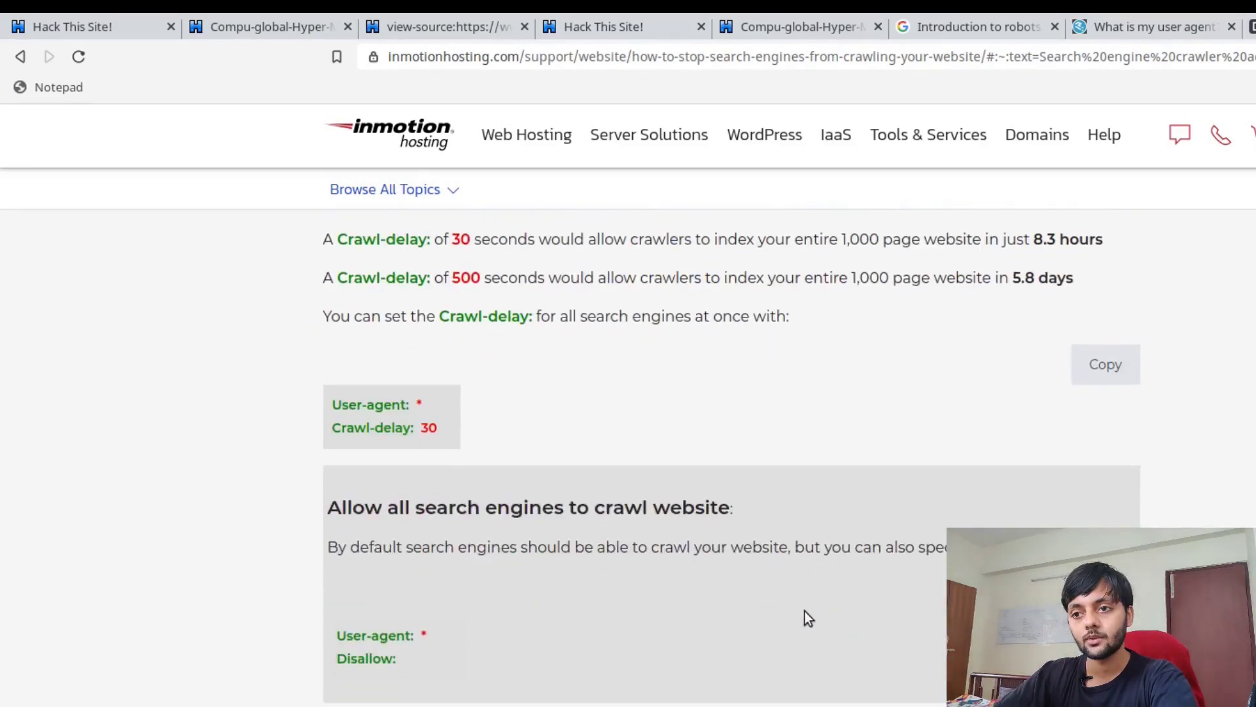
{"action": "left_click_drag", "start_coordinate": [353, 636], "coordinate": [343, 660]}
{"action": "left_click", "coordinate": [407, 666]}
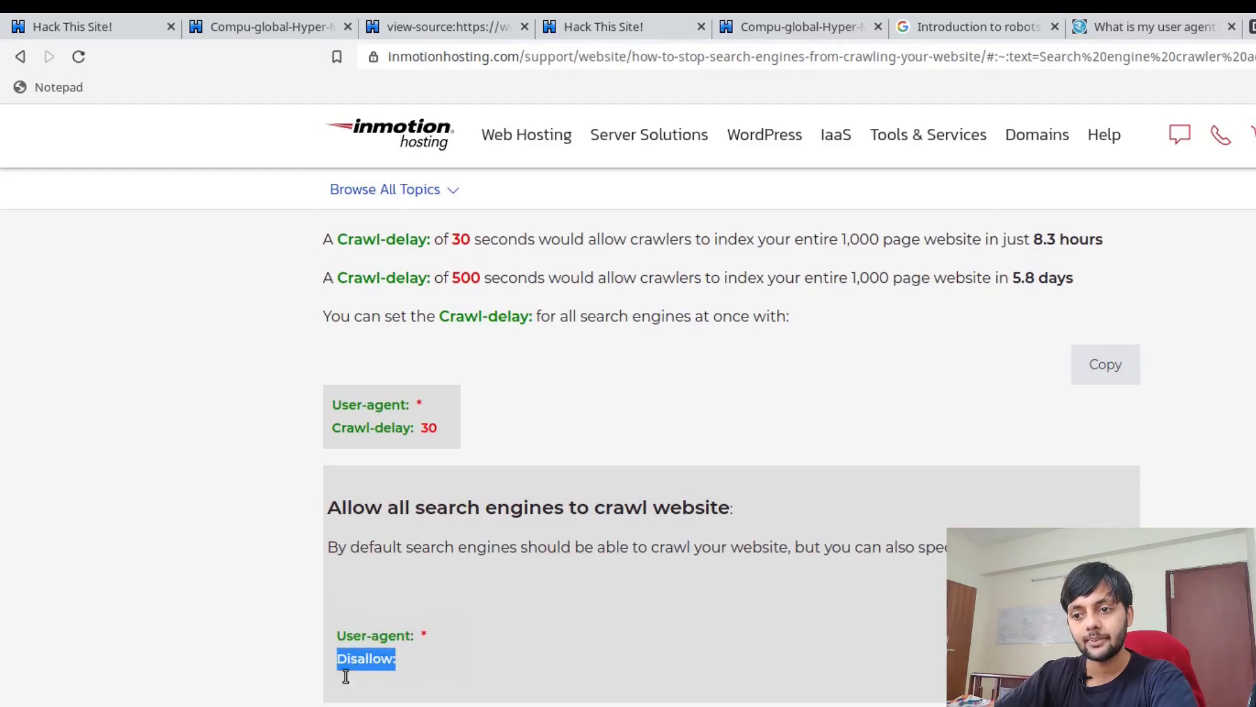
{"action": "scroll", "coordinate": [731, 458], "scroll_direction": "down", "scroll_amount": 2}
{"action": "left_click_drag", "start_coordinate": [404, 472], "coordinate": [333, 450]}
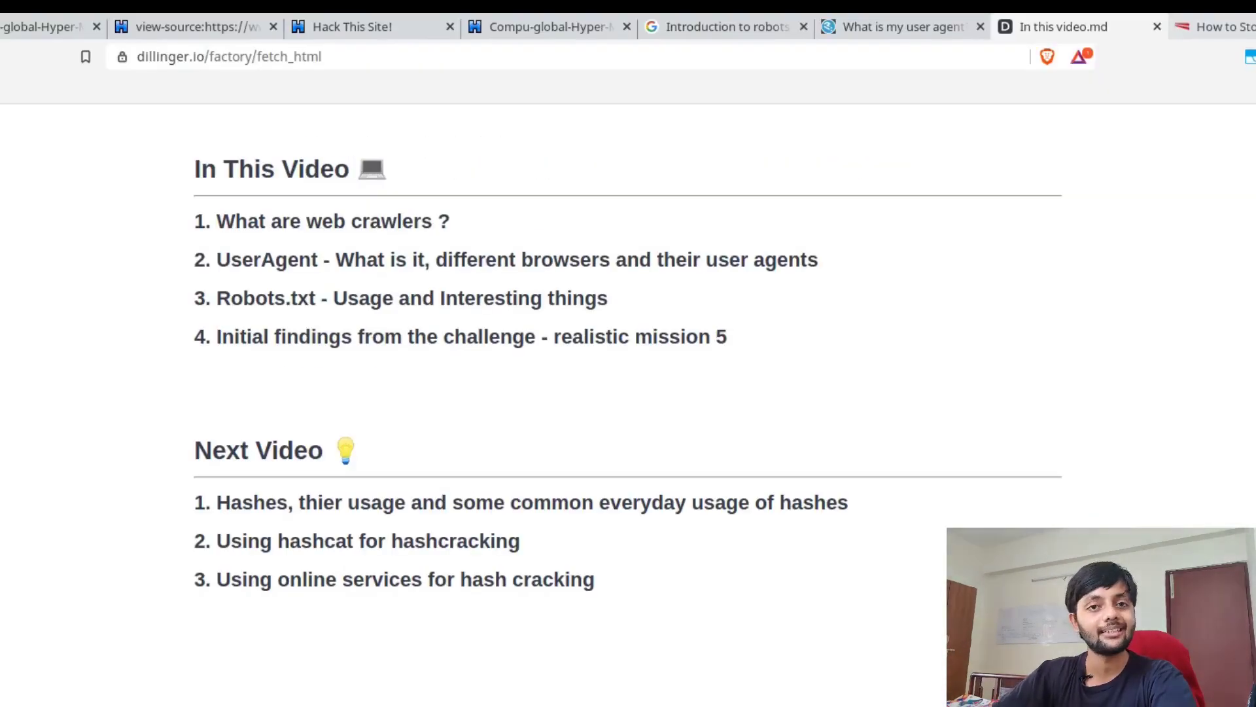
Revisit the Introduction to robots.txt help page and its explanation of what the file is used for
{"action": "left_click", "coordinate": [921, 24]}
{"action": "left_click", "coordinate": [659, 33]}
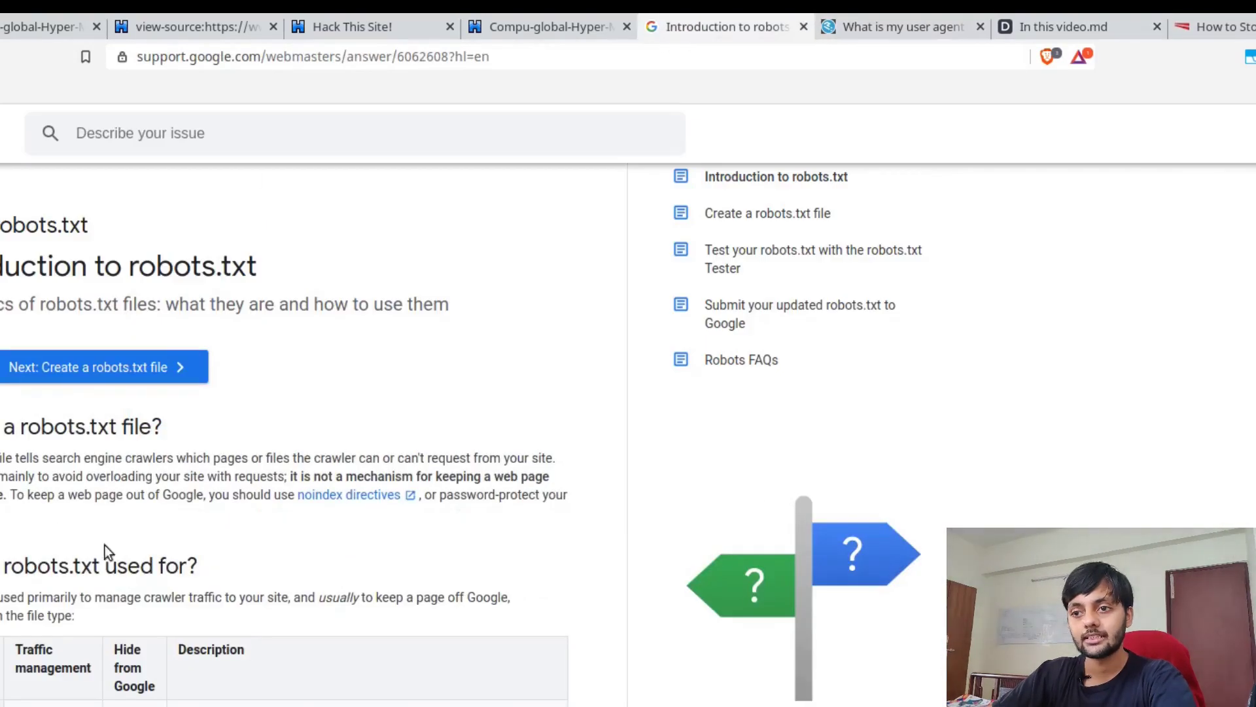
{"action": "scroll", "coordinate": [111, 544], "scroll_direction": "down", "scroll_amount": 1}
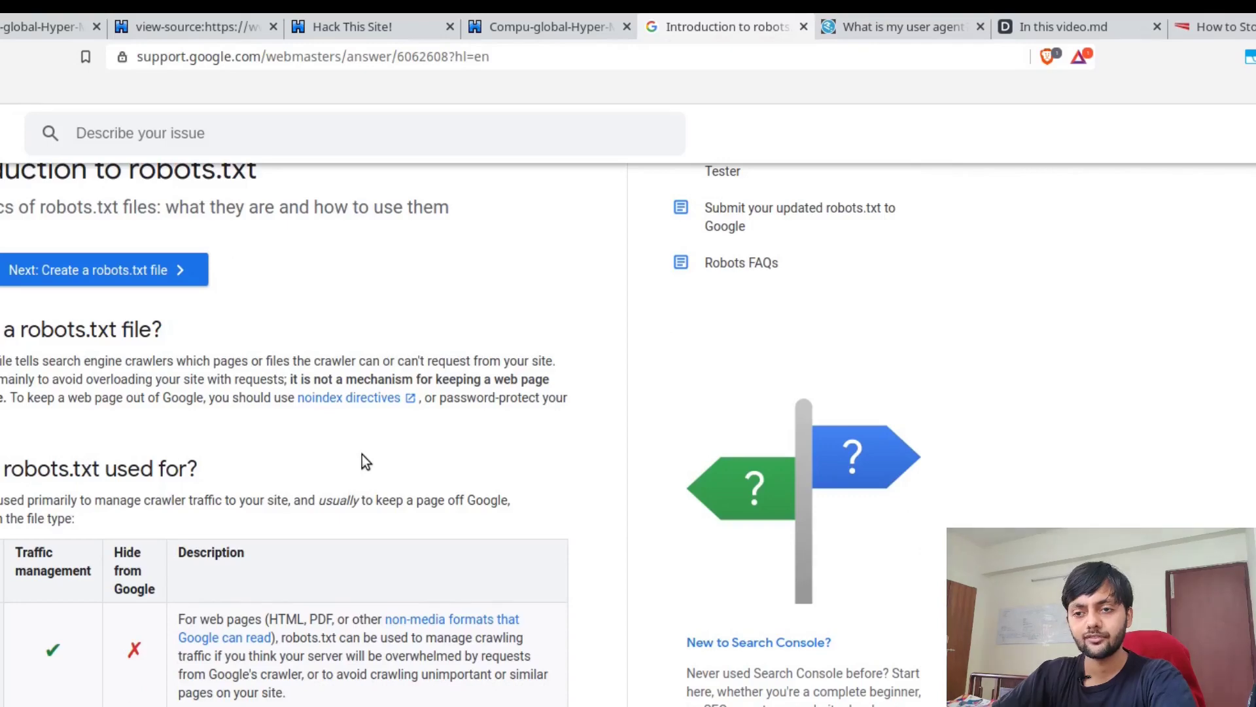
{"action": "key", "text": "Tab"}
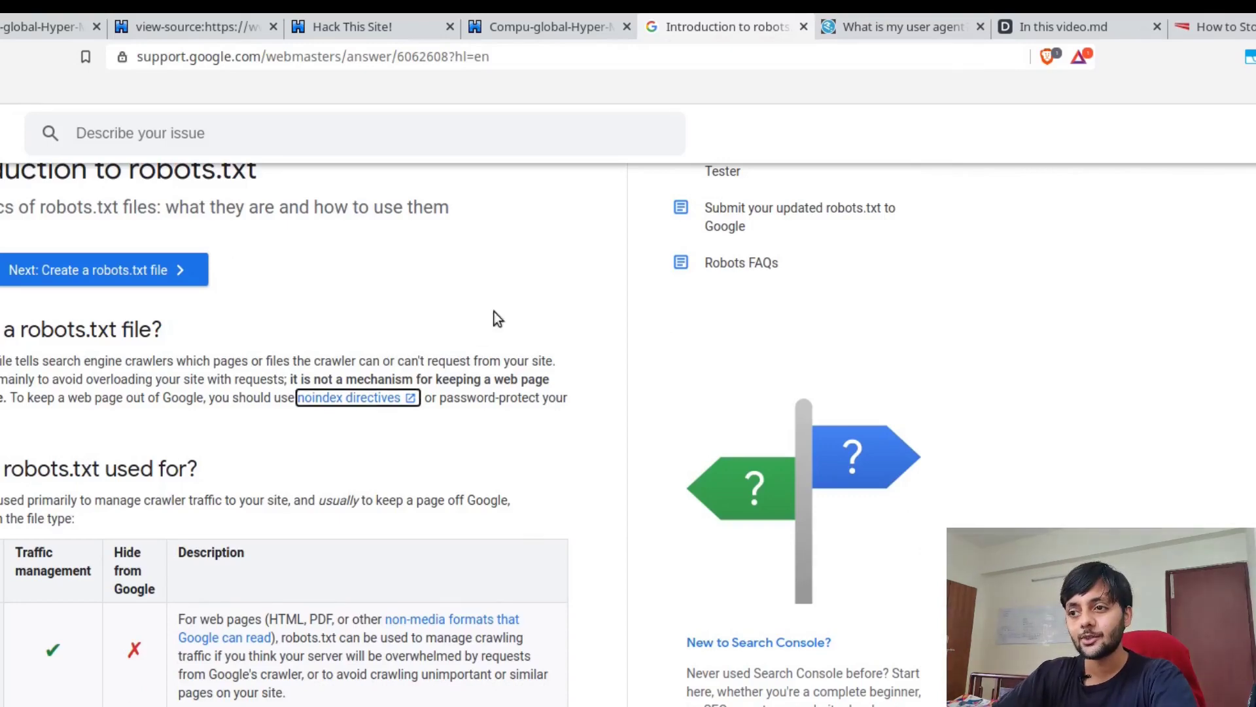
Compare the user agent strings shown on the "What is my user agent?" page in Brave and in Firefox
{"action": "key", "text": "ctrl+Tab"}
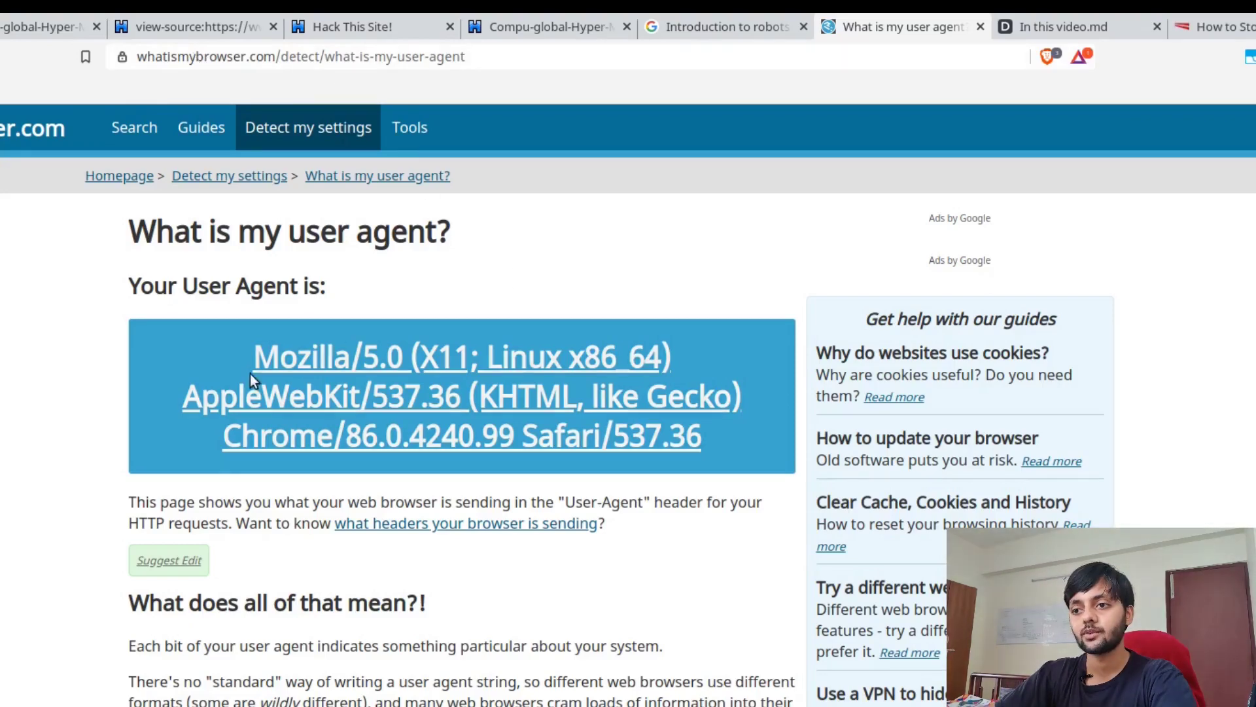
{"action": "left_click_drag", "start_coordinate": [217, 449], "coordinate": [403, 450]}
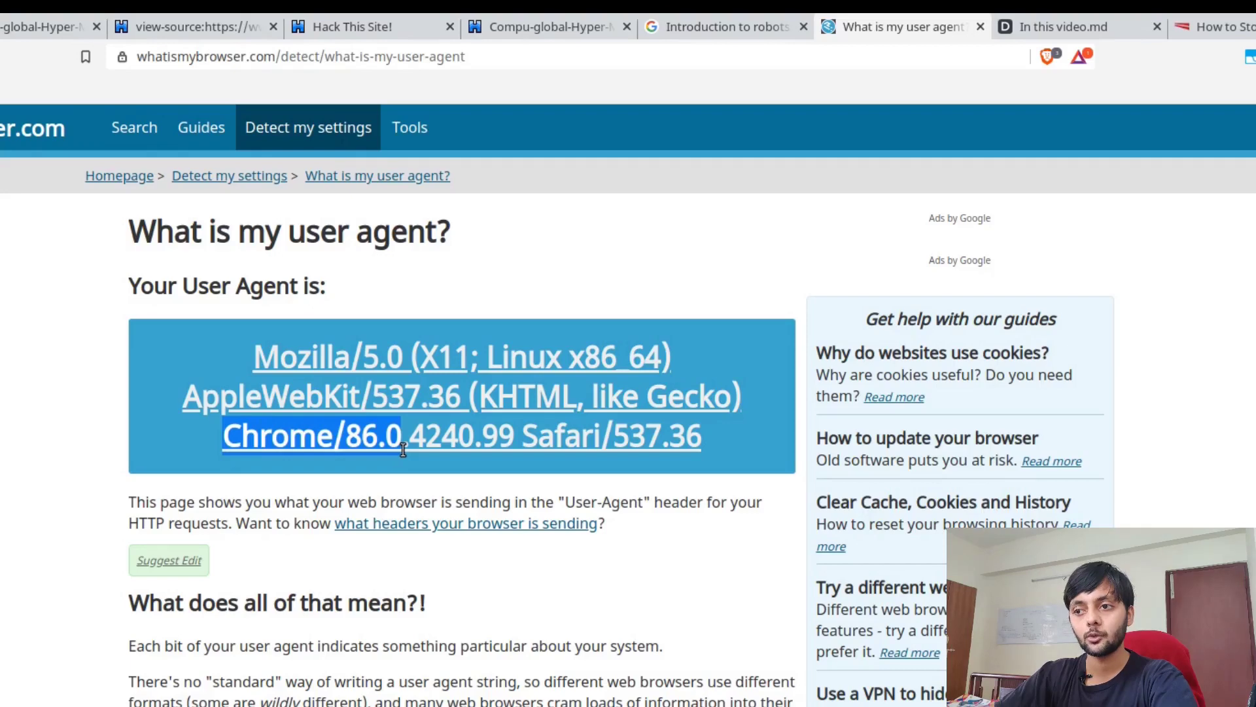
{"action": "key", "text": "alt+Tab"}
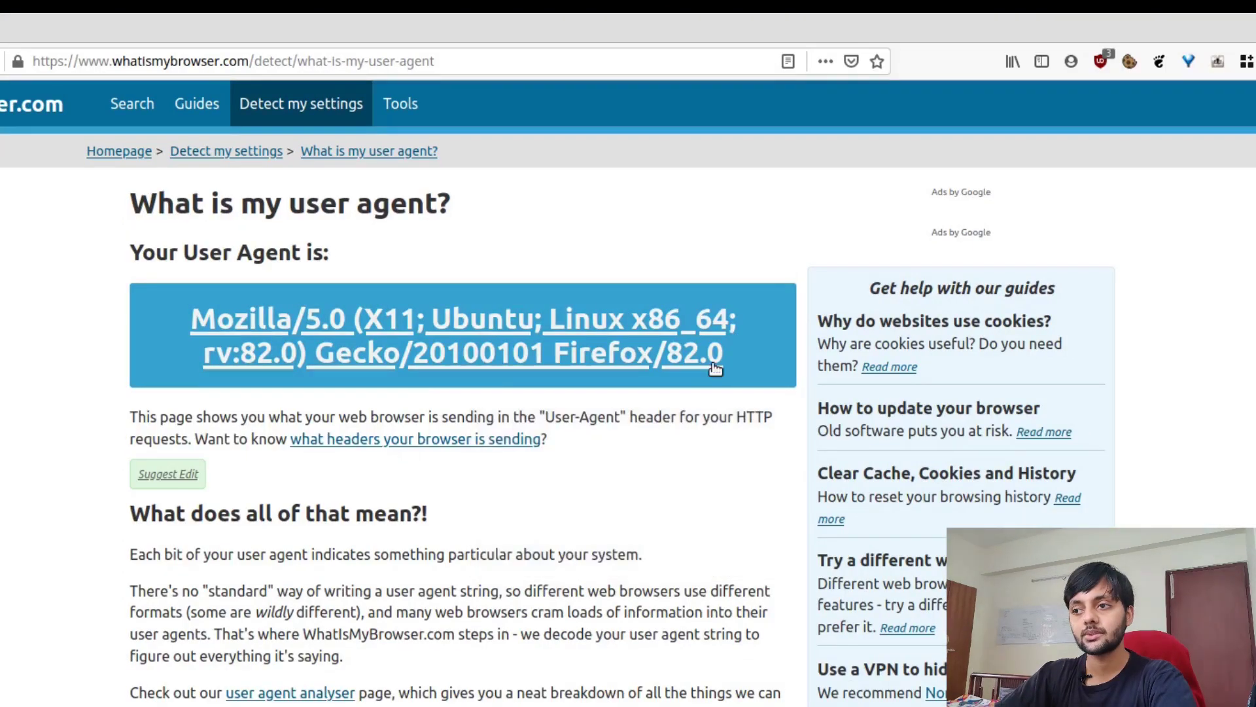
{"action": "left_click_drag", "start_coordinate": [728, 359], "coordinate": [554, 368]}
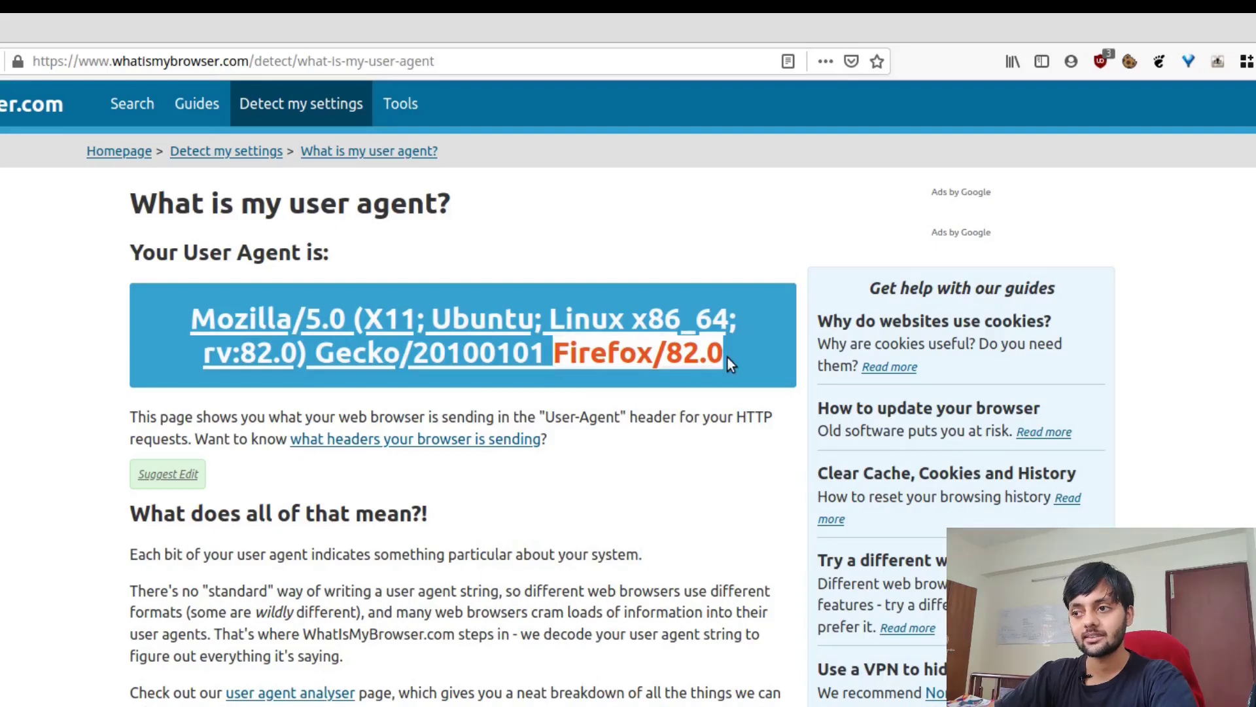
{"action": "left_click_drag", "start_coordinate": [728, 357], "coordinate": [171, 323]}
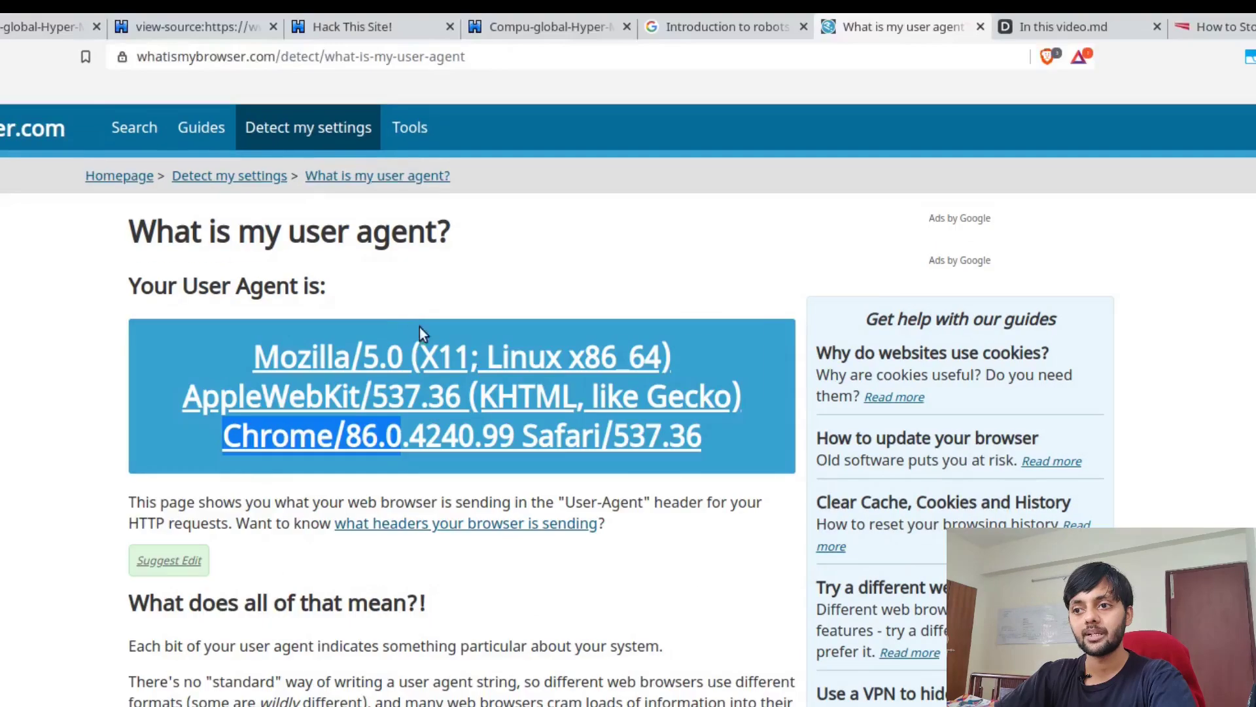
{"action": "left_click_drag", "start_coordinate": [222, 436], "coordinate": [261, 367]}
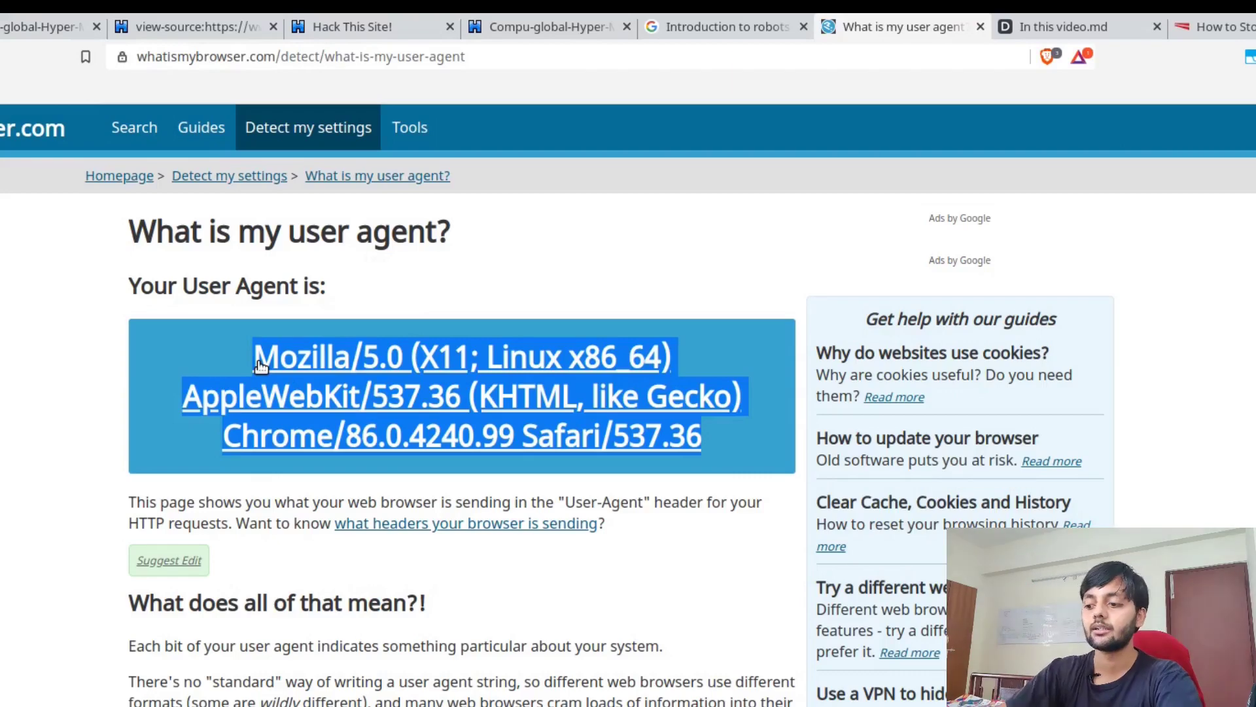
Record the user agent page's network traffic in the developer tools by reloading it, and list all request types
{"action": "key", "text": "ctrl+shift+i"}
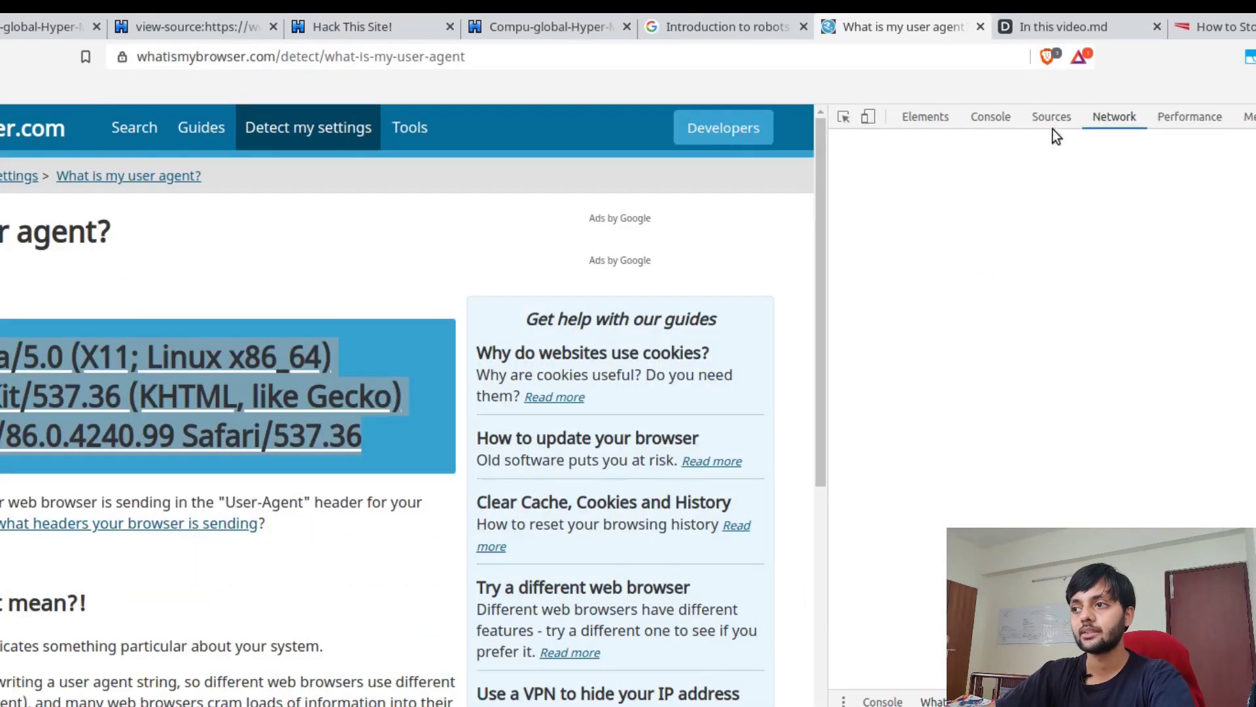
{"action": "left_click", "coordinate": [1115, 118]}
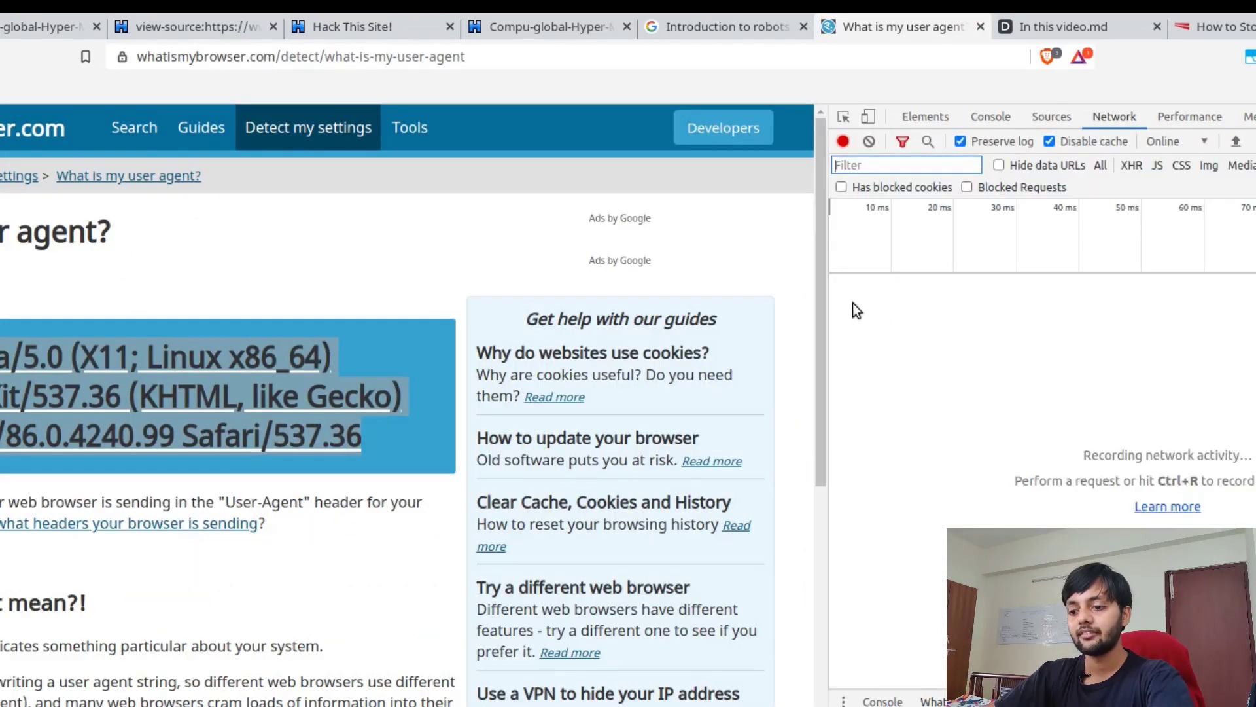
{"action": "key", "text": "ctrl+r"}
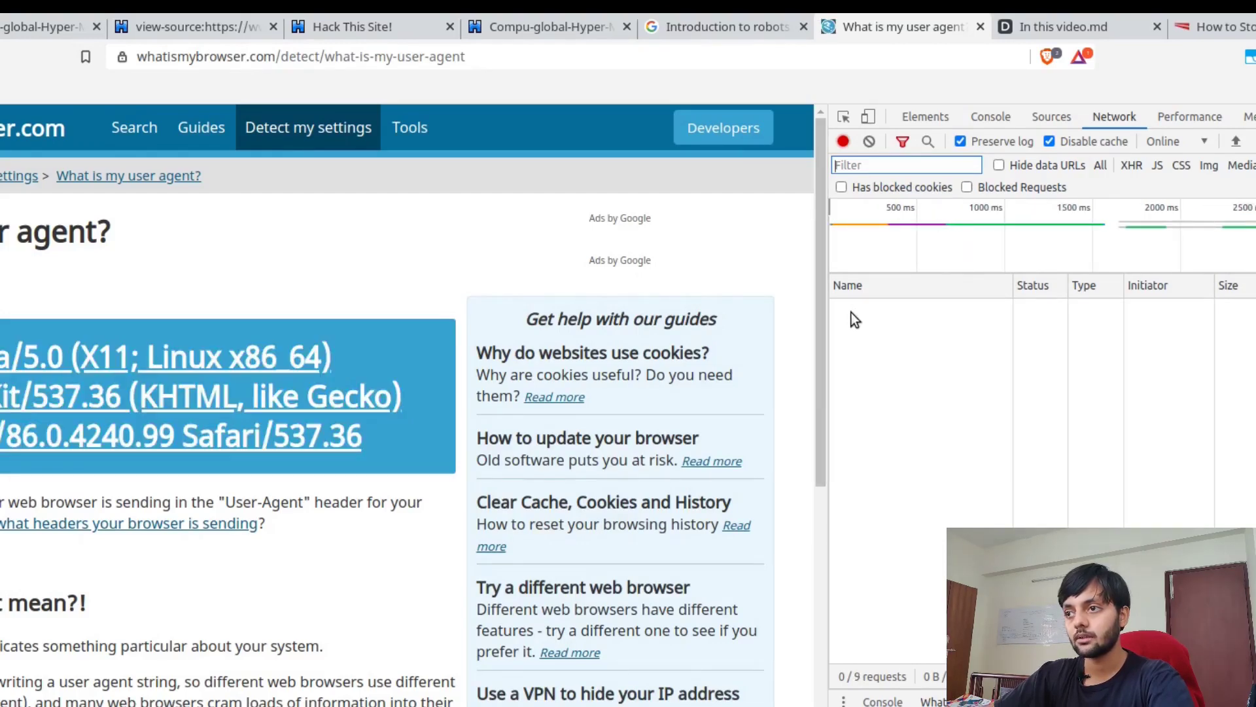
{"action": "left_click", "coordinate": [904, 142]}
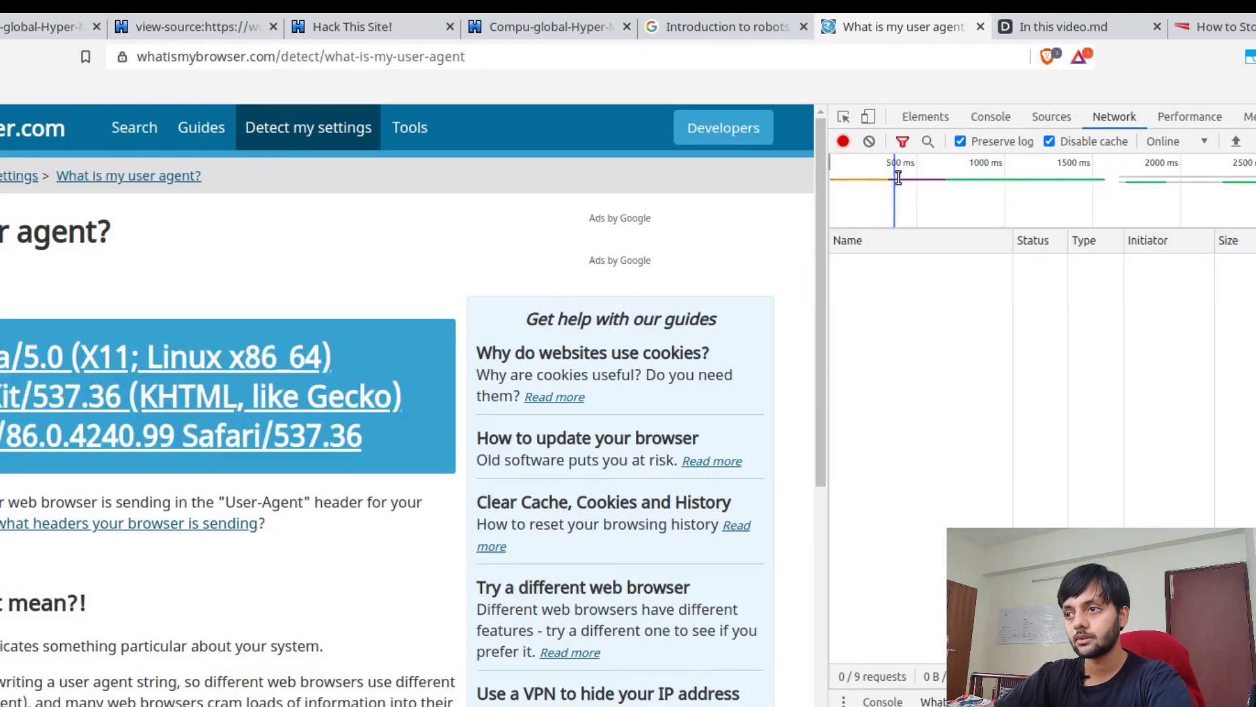
{"action": "left_click", "coordinate": [903, 144]}
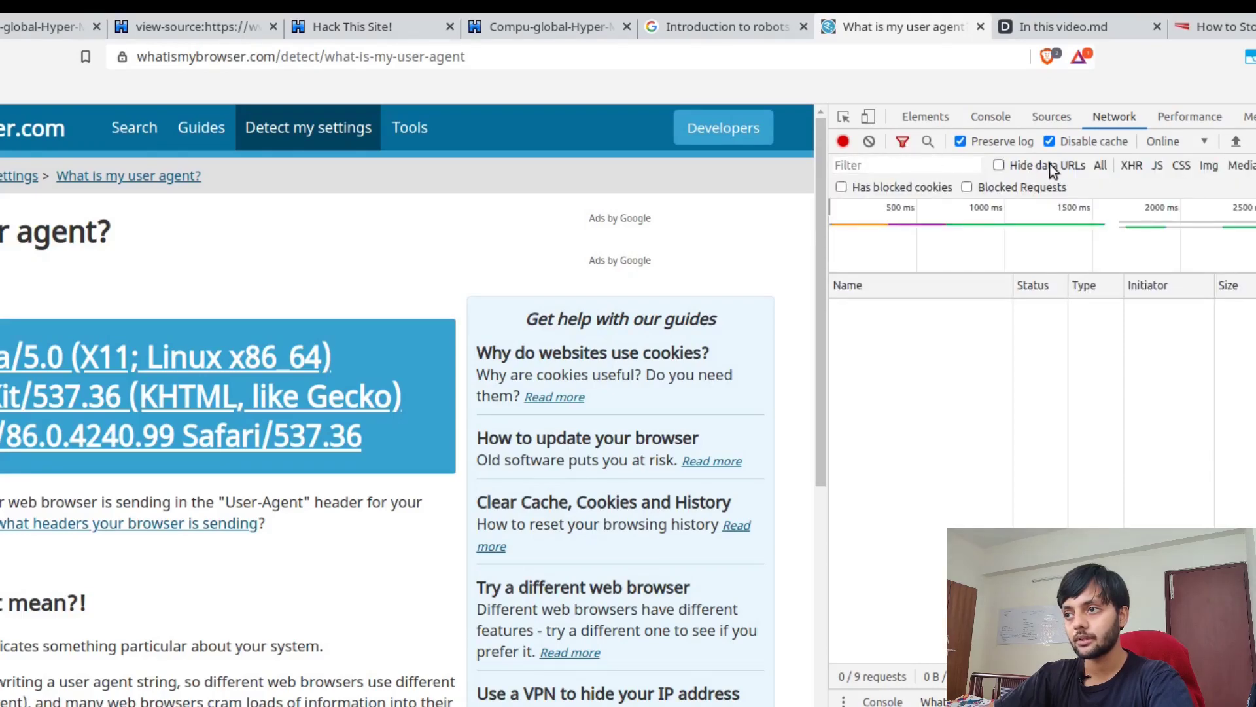
{"action": "left_click", "coordinate": [1100, 164]}
Inspect the user-agent request header of the what-is-my-user-agent request in a widened developer tools pane, and close the tools
{"action": "left_click", "coordinate": [857, 308]}
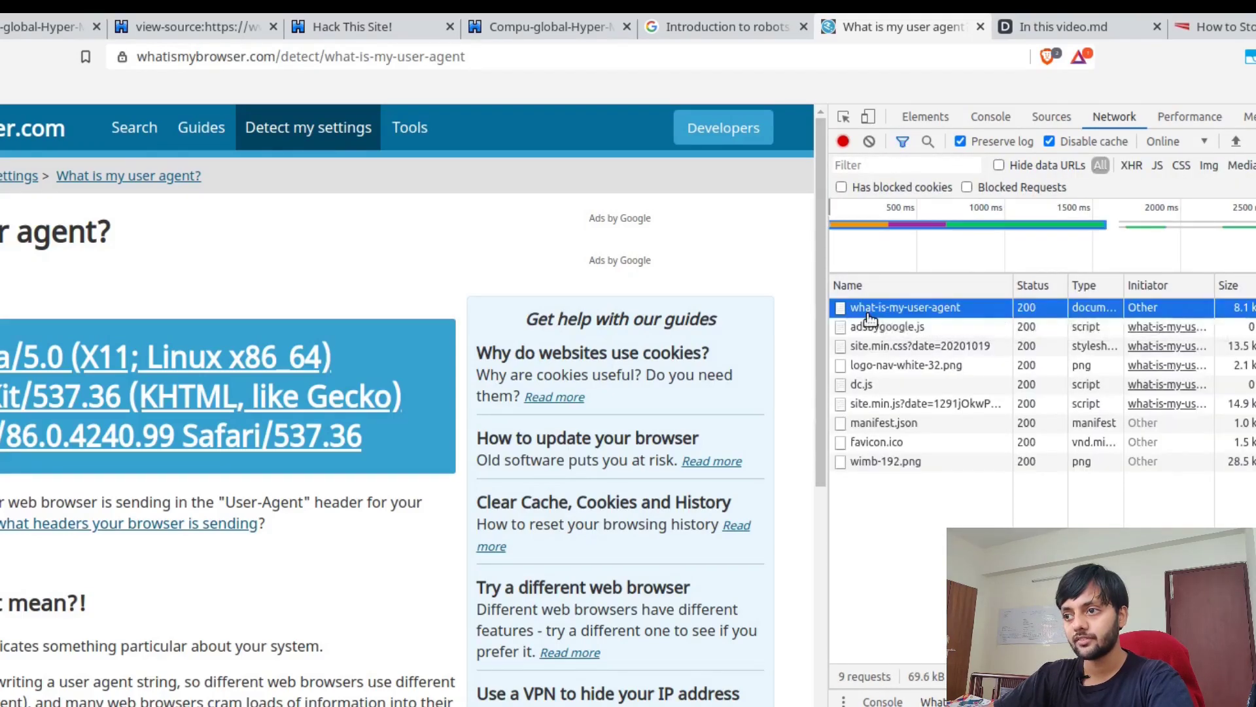
{"action": "left_click_drag", "start_coordinate": [823, 288], "coordinate": [367, 312]}
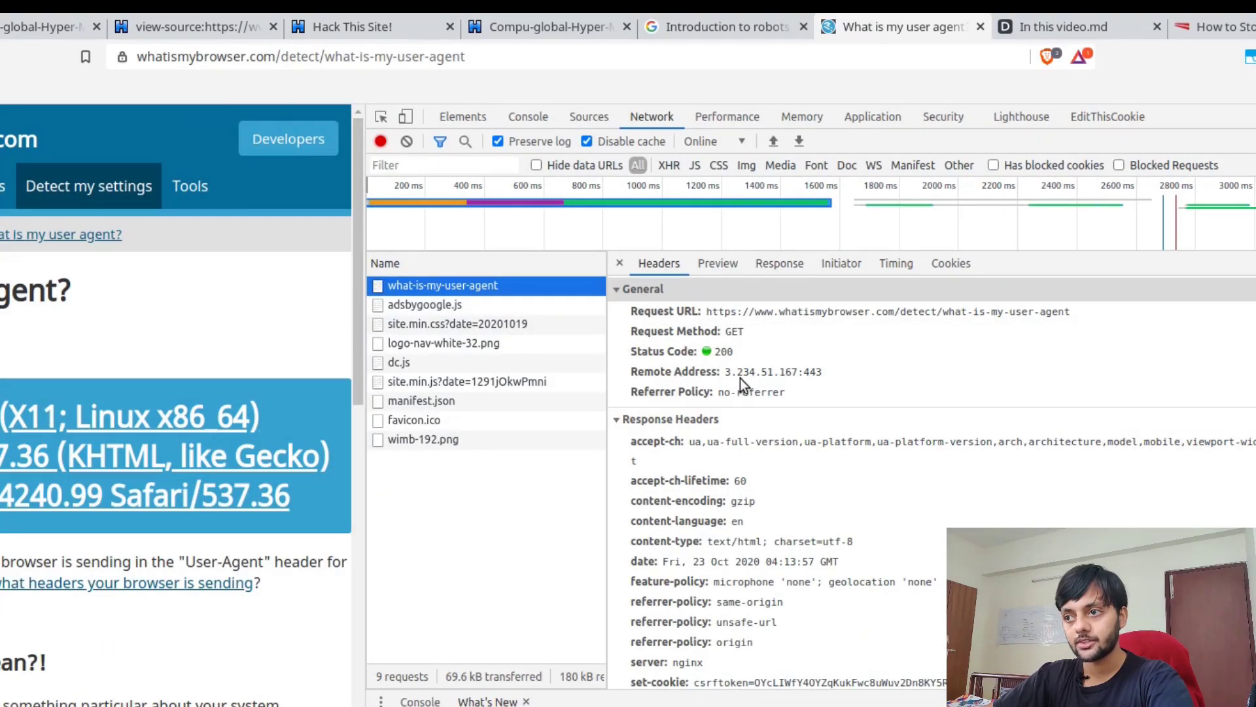
{"action": "scroll", "coordinate": [730, 469], "scroll_direction": "down", "scroll_amount": 8}
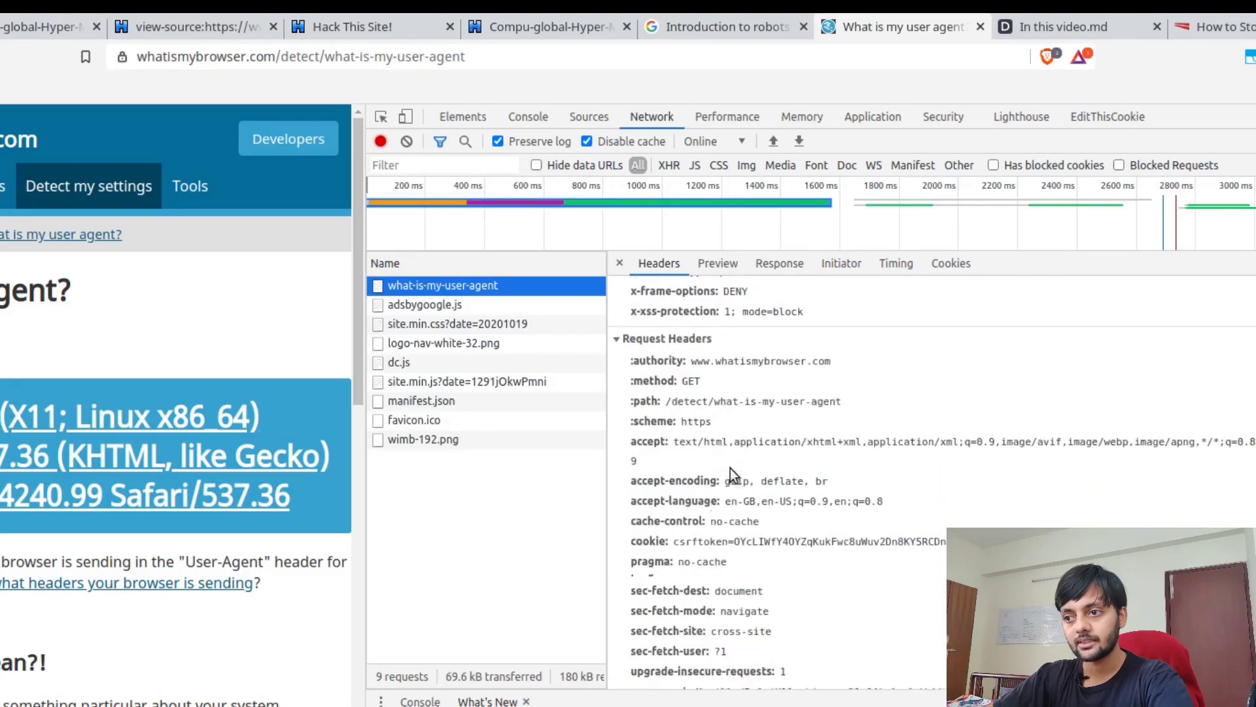
{"action": "left_click", "coordinate": [634, 335]}
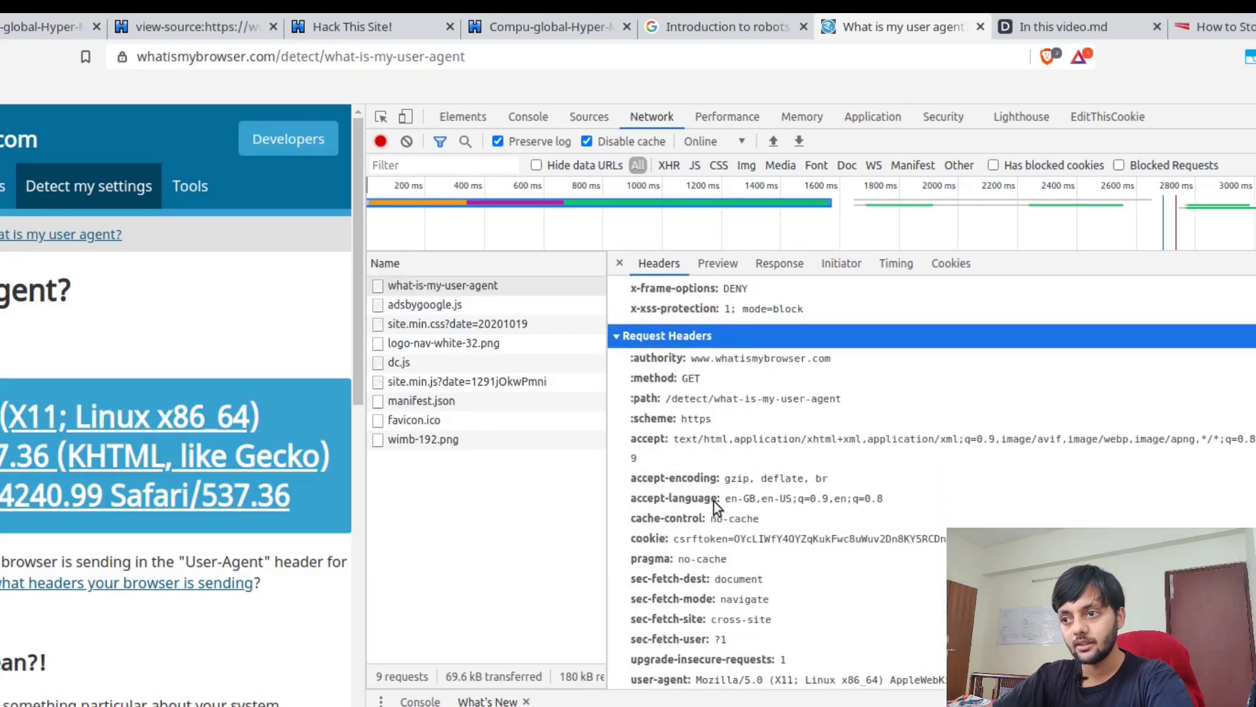
{"action": "scroll", "coordinate": [716, 516], "scroll_direction": "down", "scroll_amount": 1}
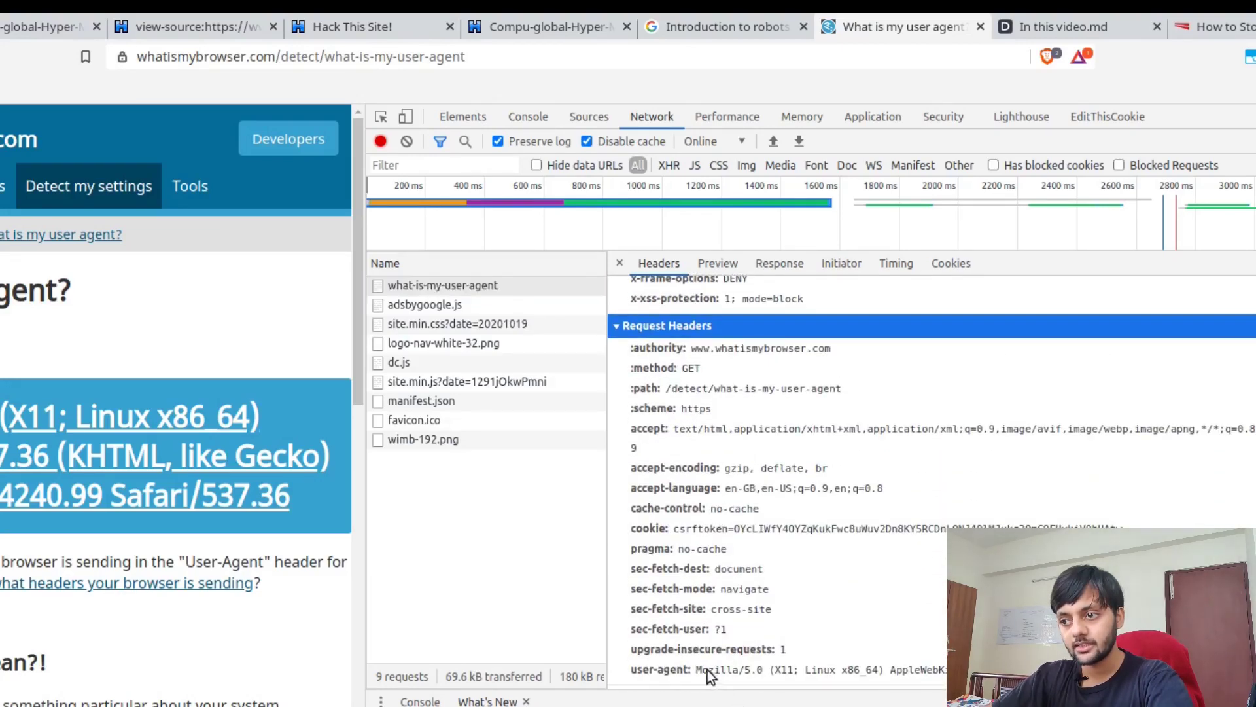
{"action": "left_click_drag", "start_coordinate": [707, 670], "coordinate": [943, 670]}
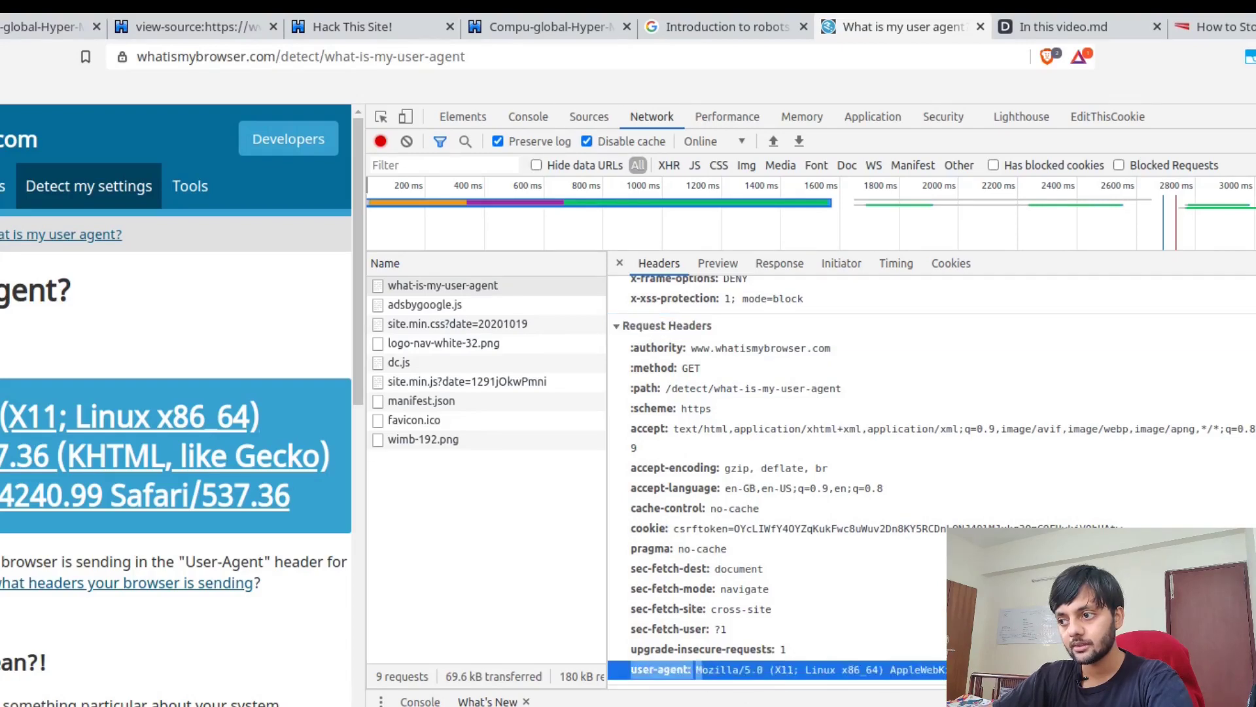
{"action": "left_click_drag", "start_coordinate": [702, 669], "coordinate": [943, 669]}
{"action": "left_click", "coordinate": [738, 569]}
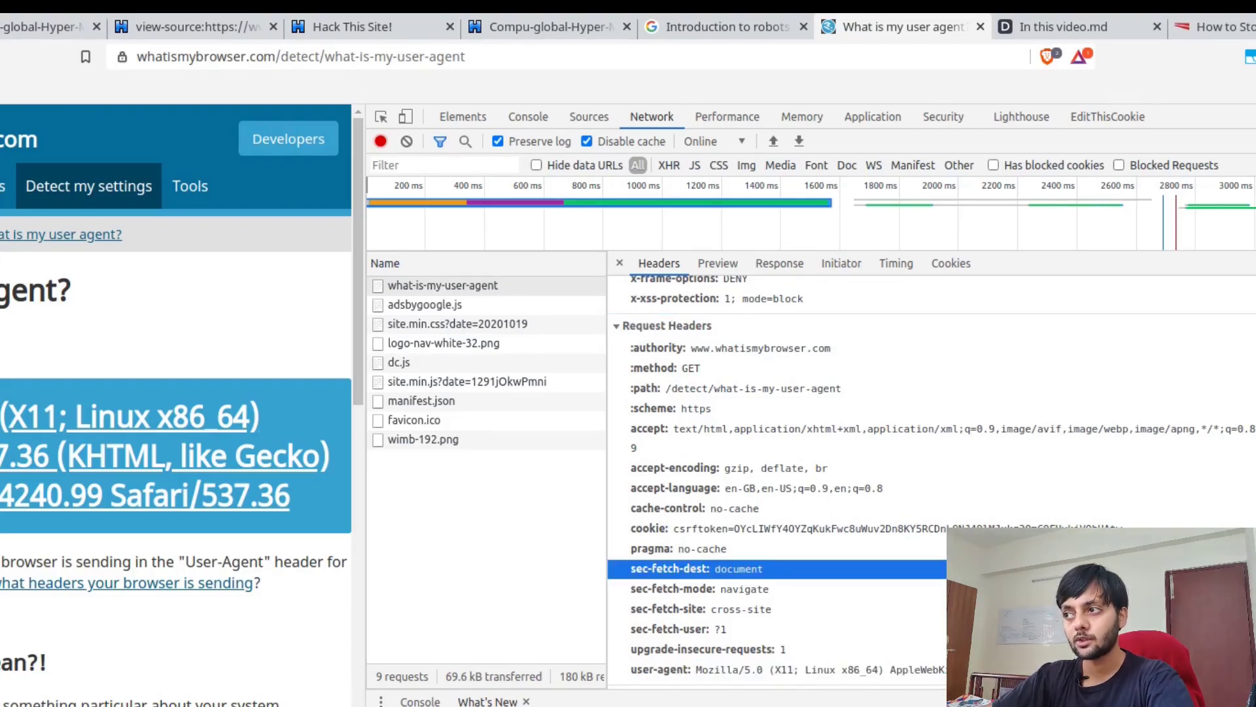
{"action": "key", "text": "F12"}
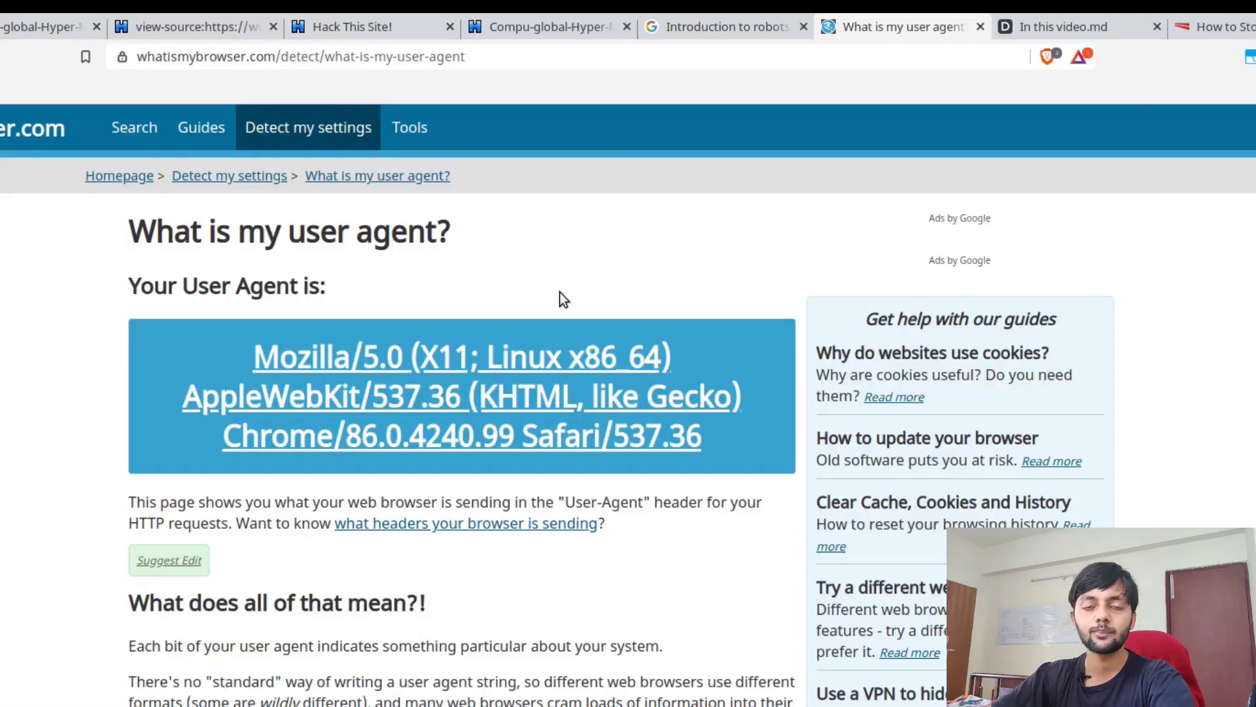
Return to the Compu-global-Hyper-Mega-Net page and close the source view, duplicate mission, robots.txt, user agent and crawling article tabs
{"action": "key", "text": "ctrl+shift+Tab"}
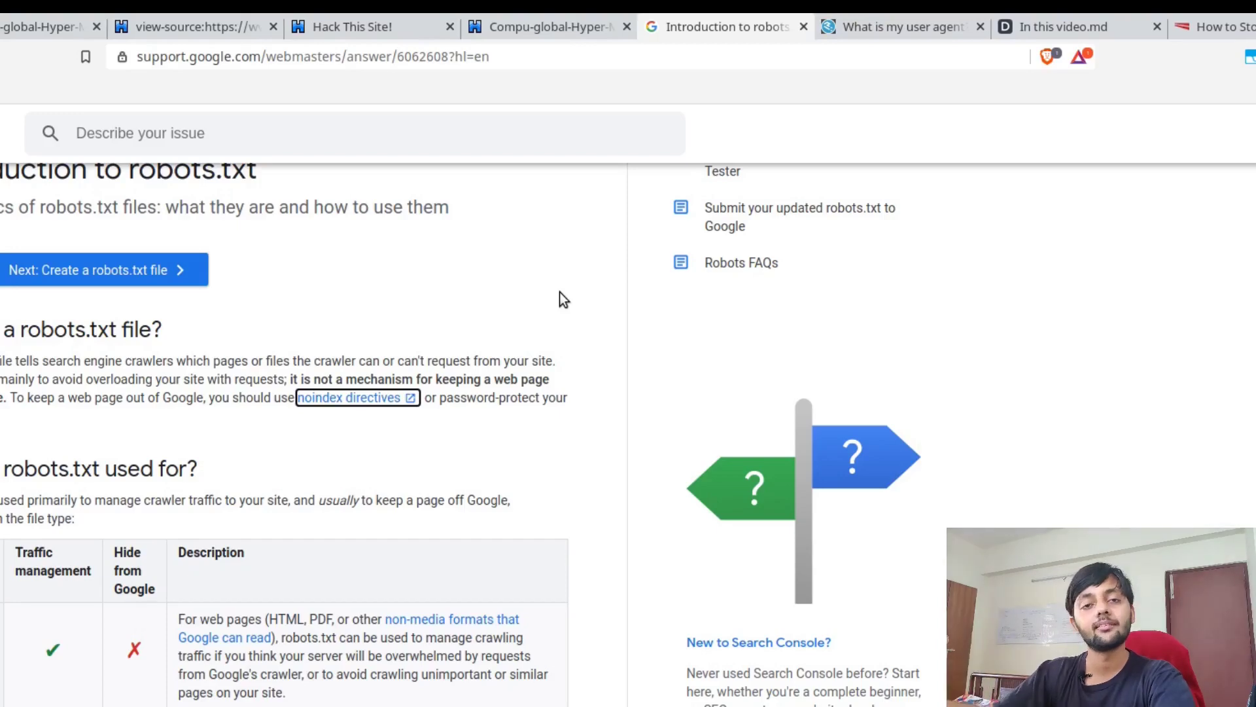
{"action": "key", "text": "ctrl+shift+Tab"}
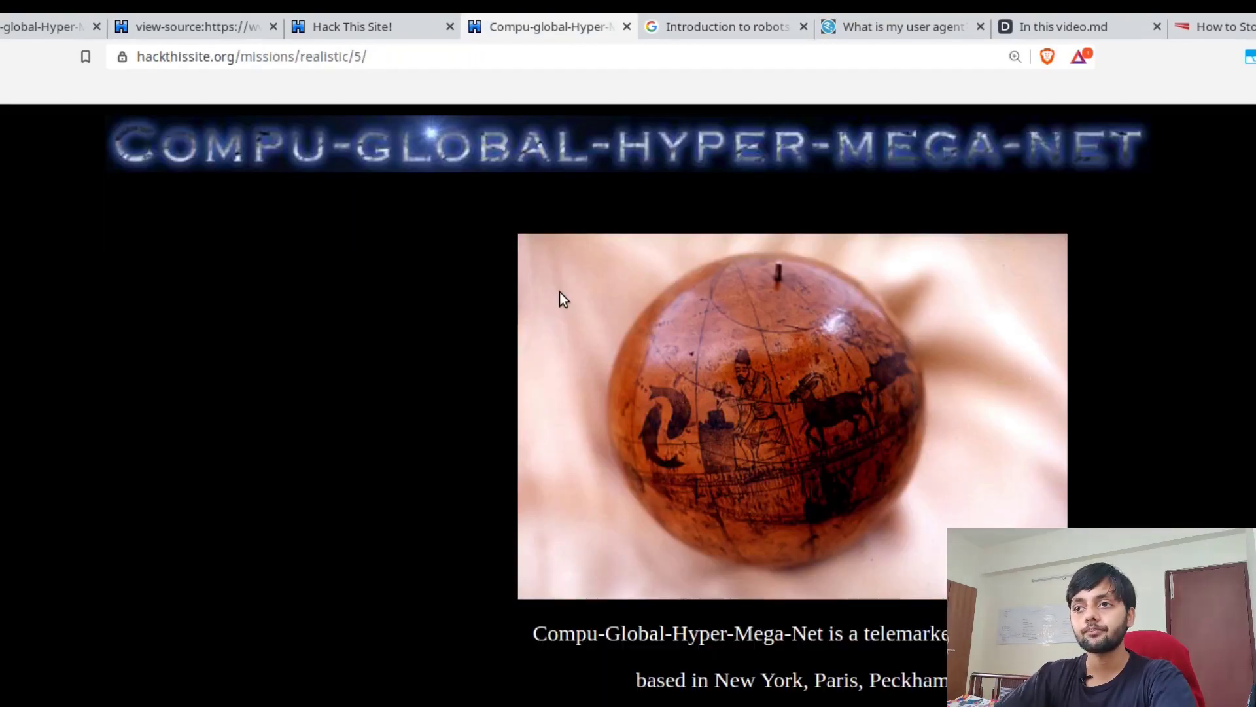
{"action": "key", "text": "ctrl+shift+Tab"}
{"action": "key", "text": "ctrl+Tab"}
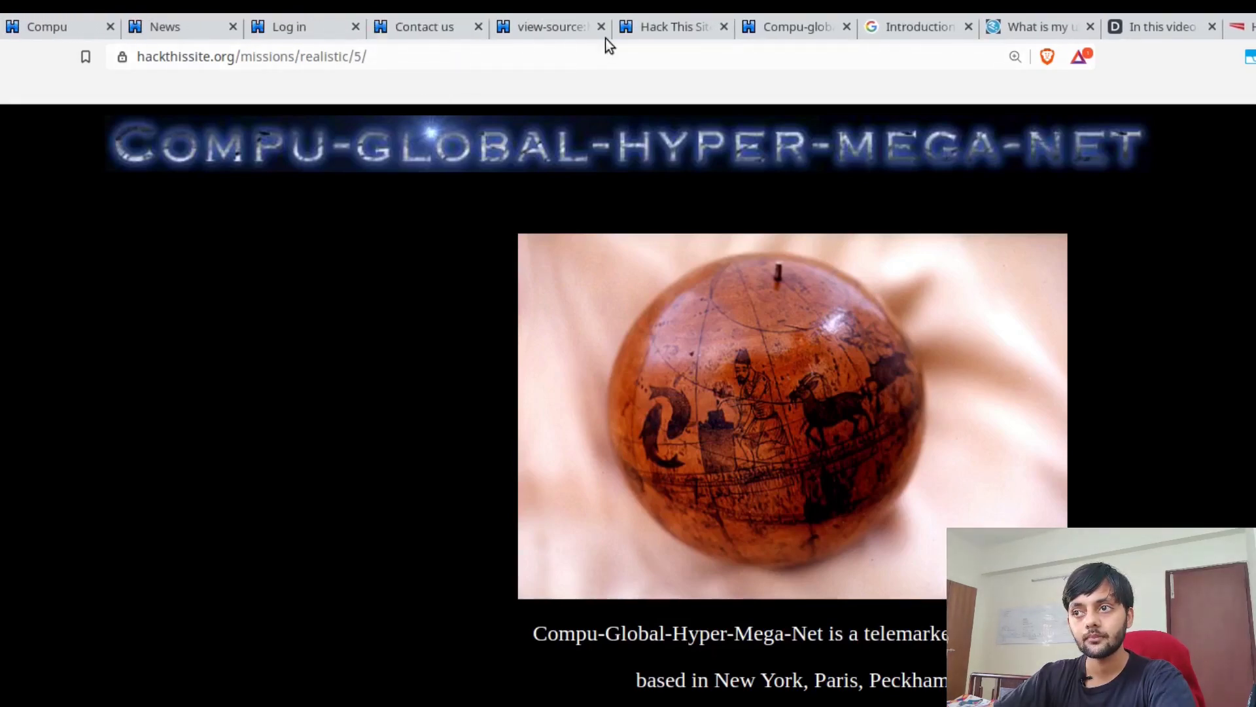
{"action": "left_click", "coordinate": [602, 29]}
{"action": "left_click", "coordinate": [602, 29]}
{"action": "left_click", "coordinate": [602, 29]}
{"action": "left_click", "coordinate": [602, 28]}
{"action": "left_click", "coordinate": [602, 29]}
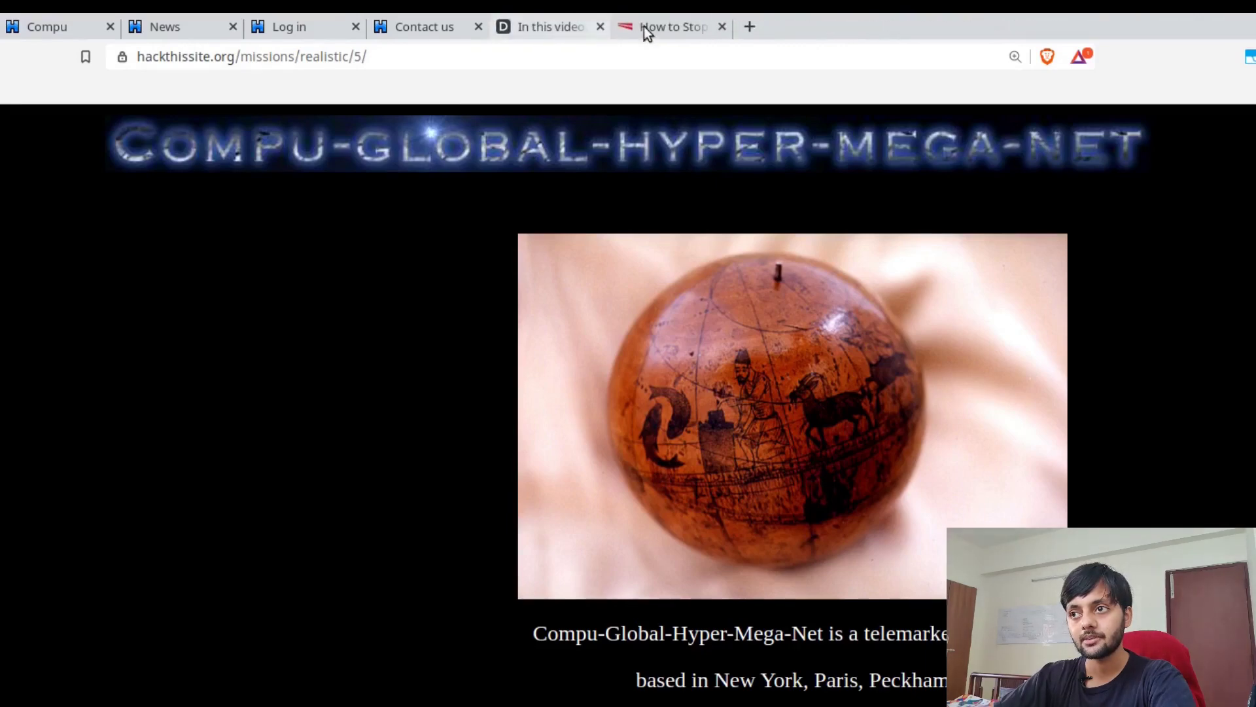
{"action": "left_click", "coordinate": [718, 25]}
Check the page source of the mission's main.htm, and close both the source view and the Compu page
{"action": "left_click", "coordinate": [53, 24]}
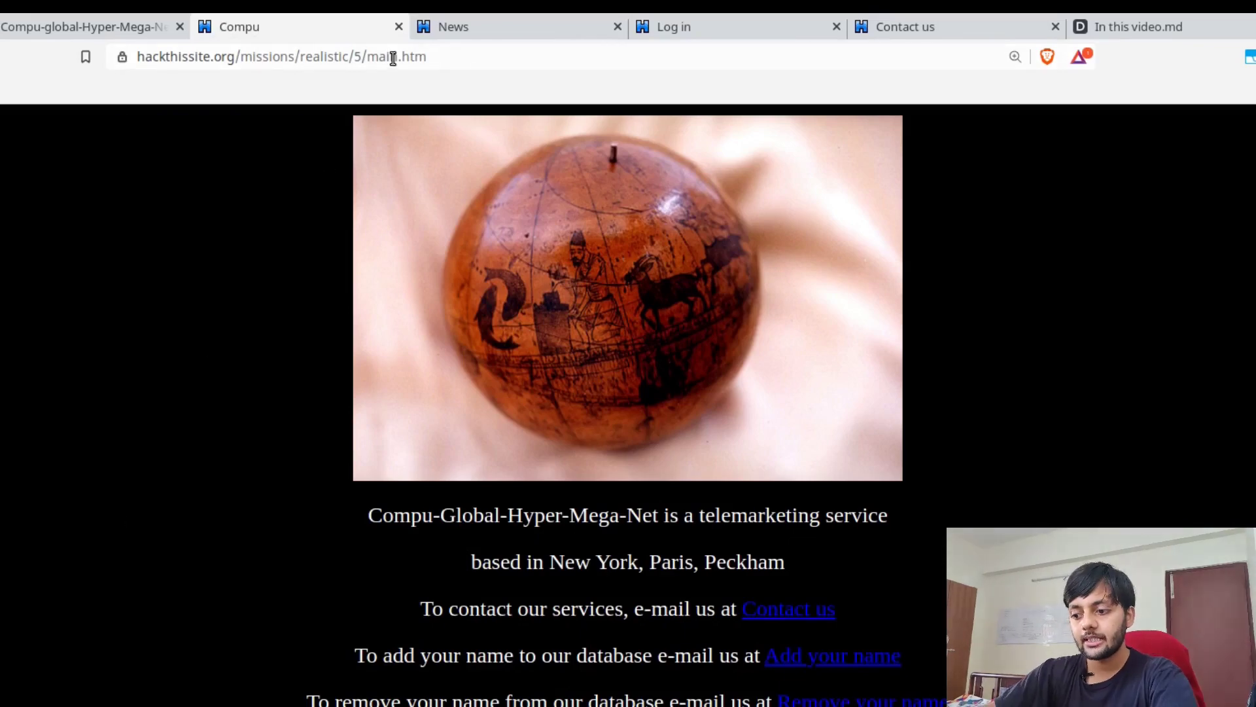
{"action": "key", "text": "ctrl+u"}
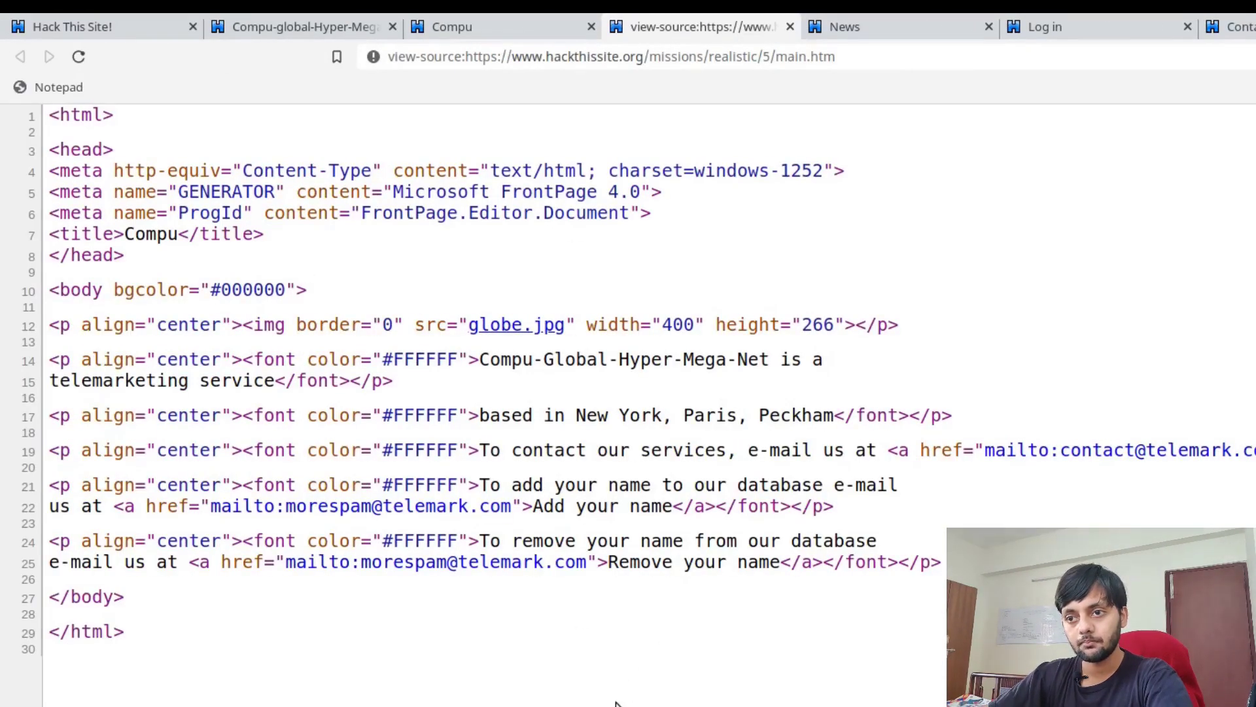
{"action": "left_click_drag", "start_coordinate": [616, 704], "coordinate": [435, 699]}
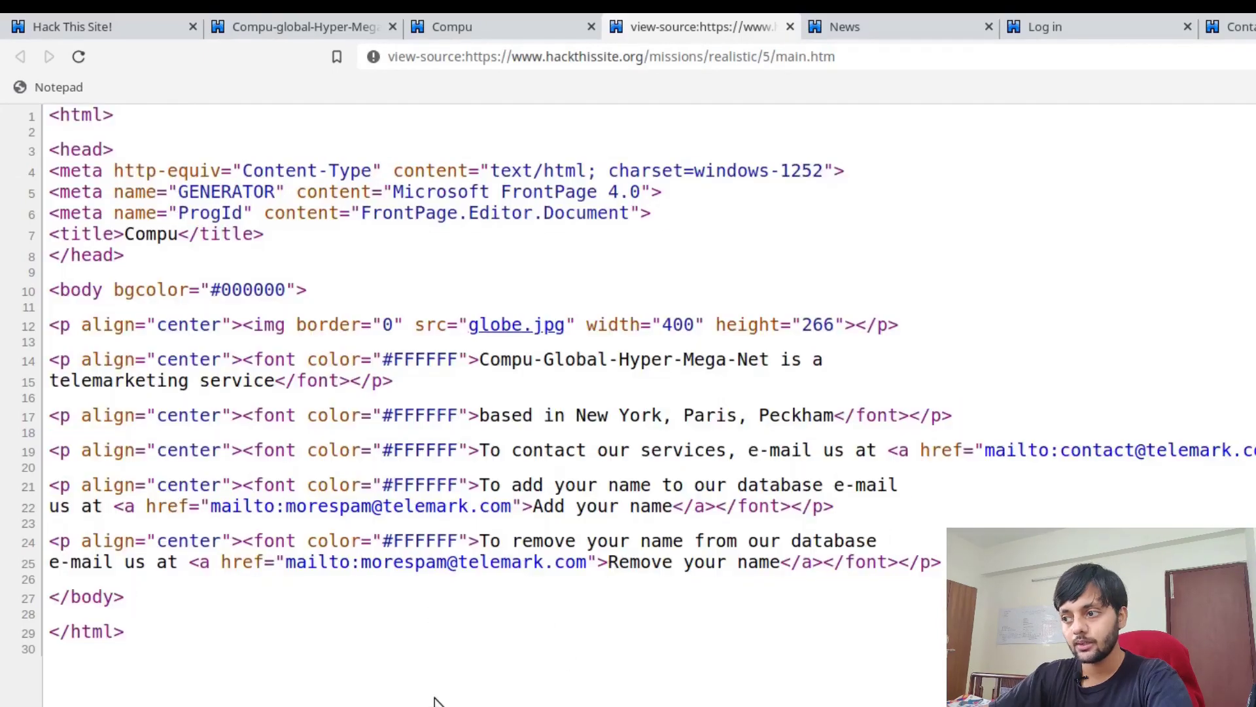
{"action": "key", "text": "ctrl+w"}
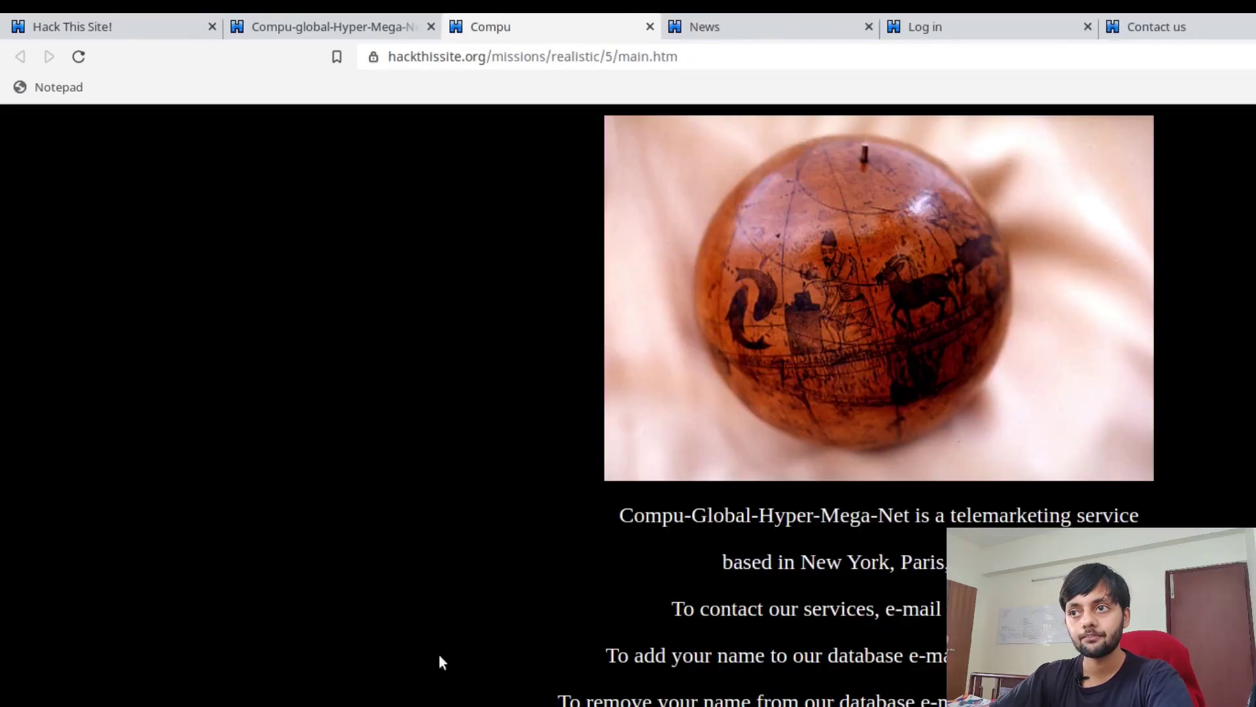
{"action": "key", "text": "ctrl+w"}
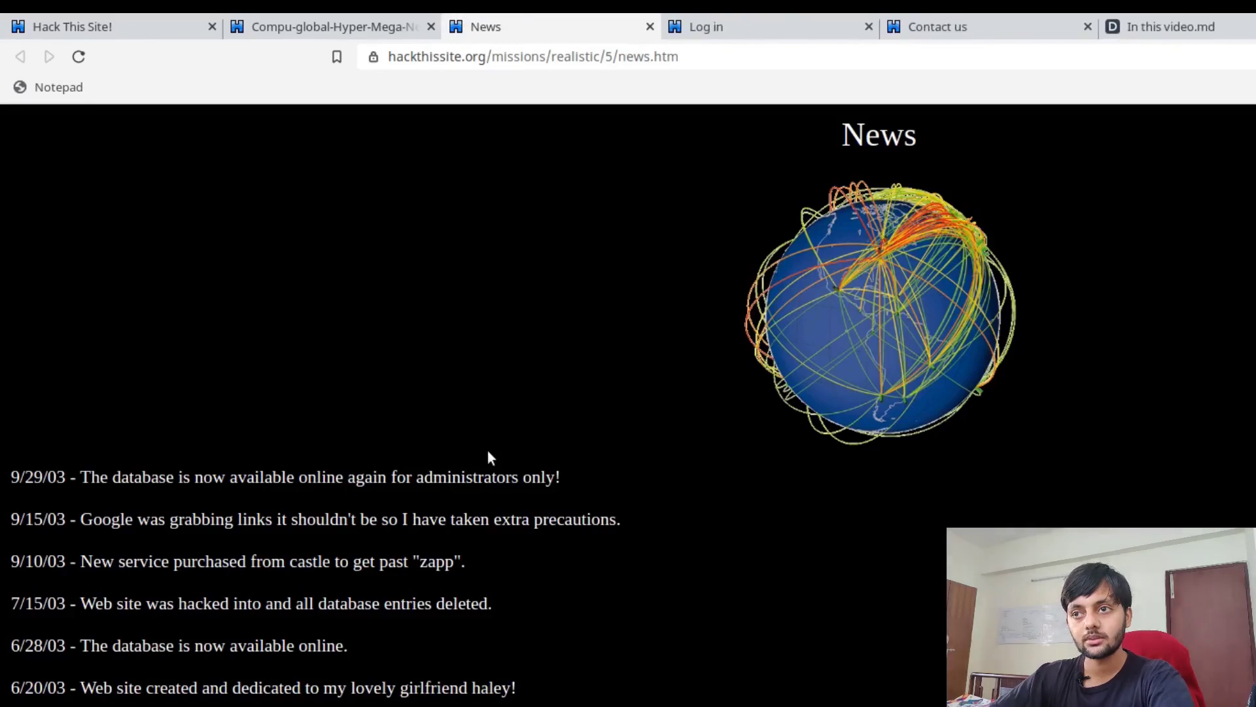
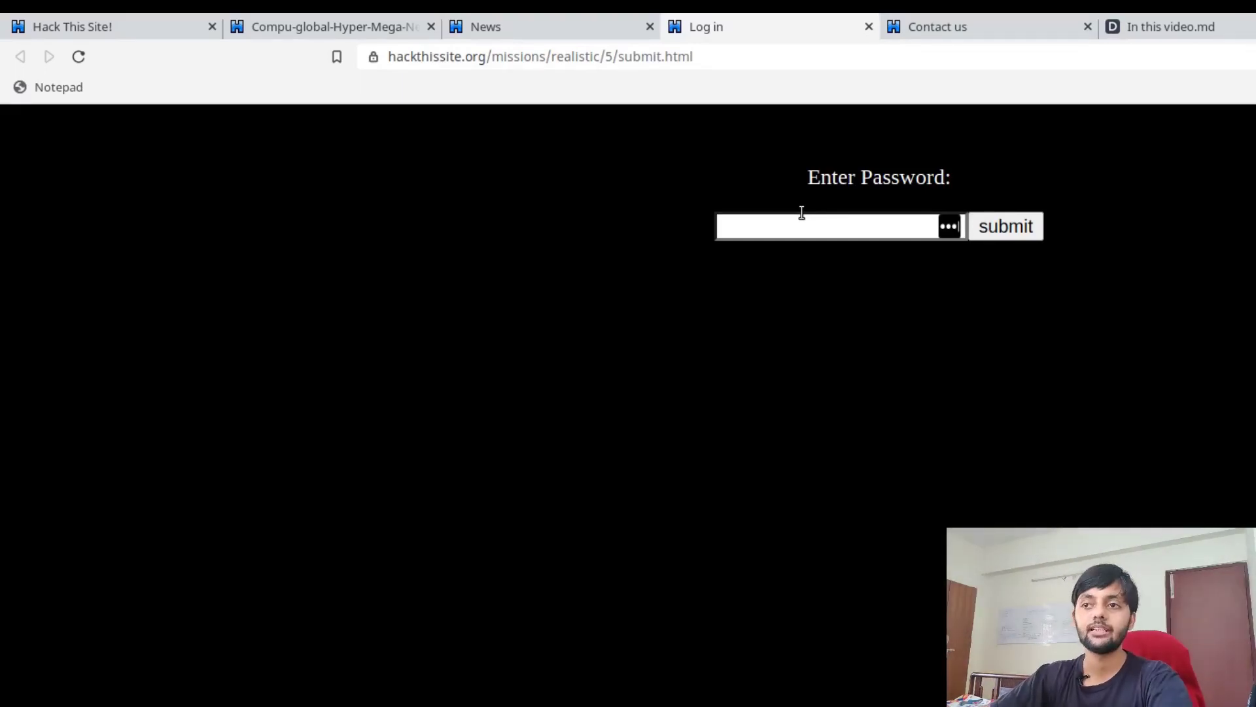
Check the page source of the mission's submit.html login page, and read the 6/20/03 and 6/28/03 entries on the News page
{"action": "key", "text": "ctrl+u"}
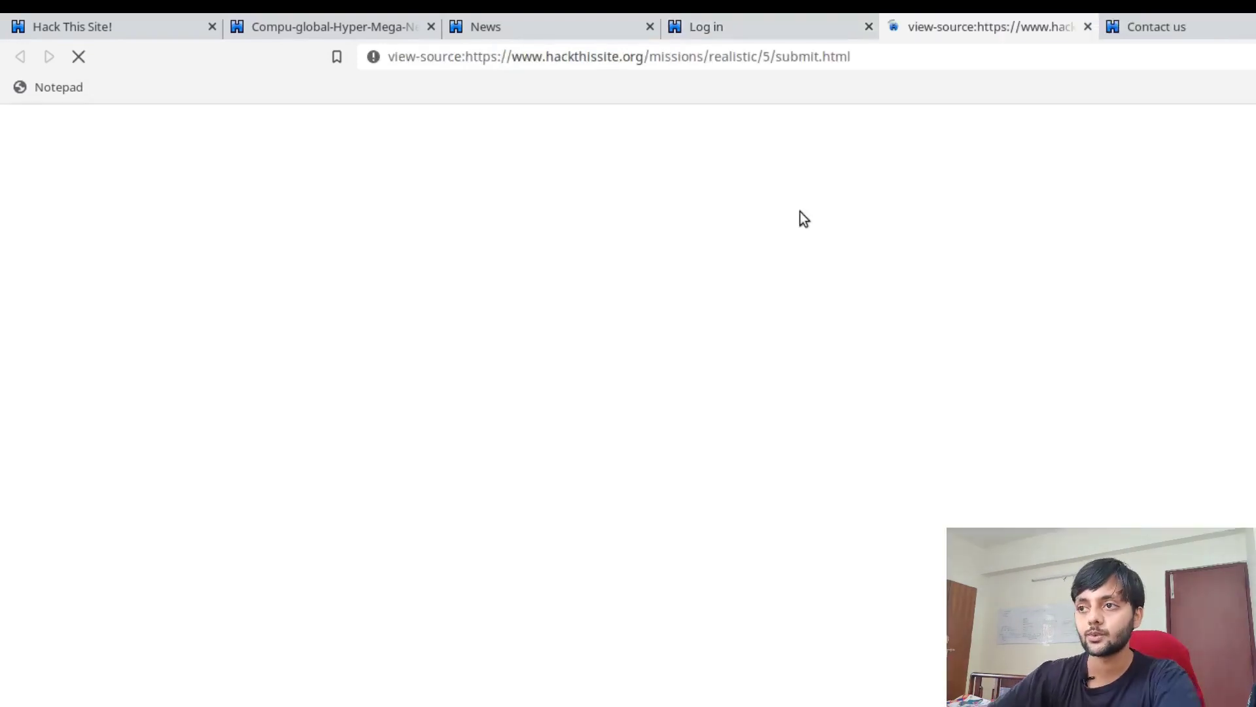
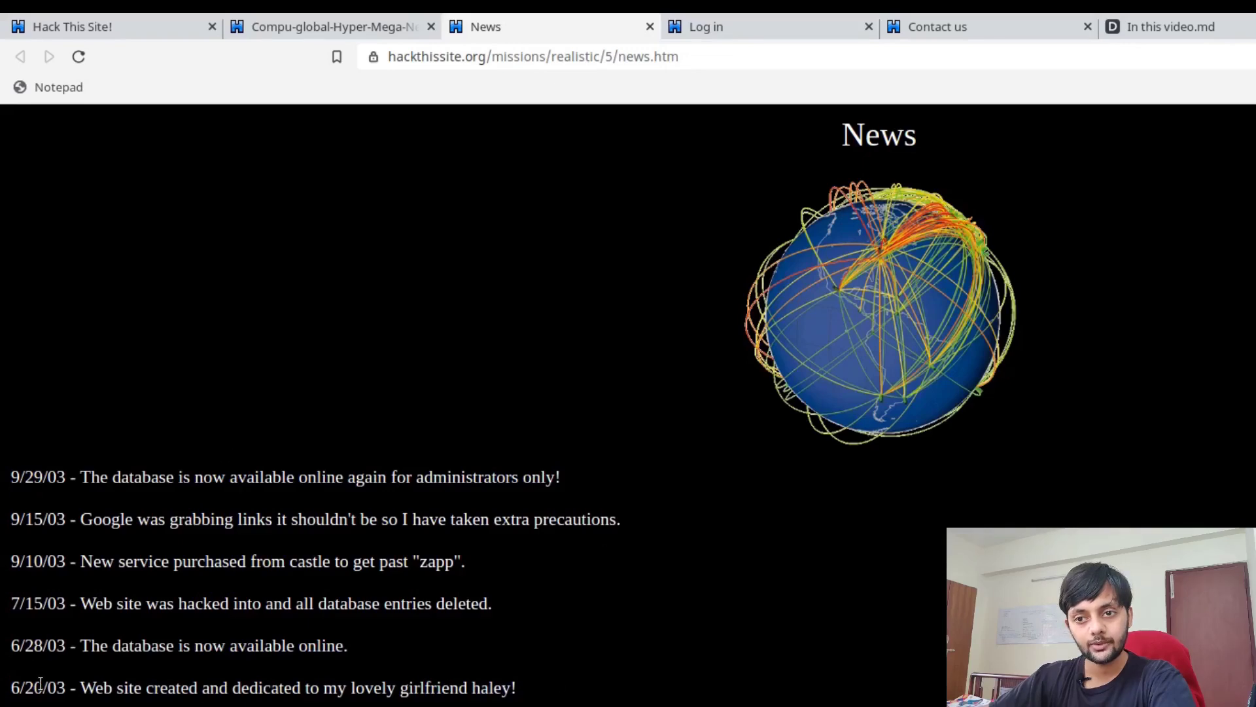
{"action": "left_click_drag", "start_coordinate": [40, 684], "coordinate": [20, 682]}
{"action": "double_click", "coordinate": [28, 685]}
{"action": "double_click", "coordinate": [209, 688]}
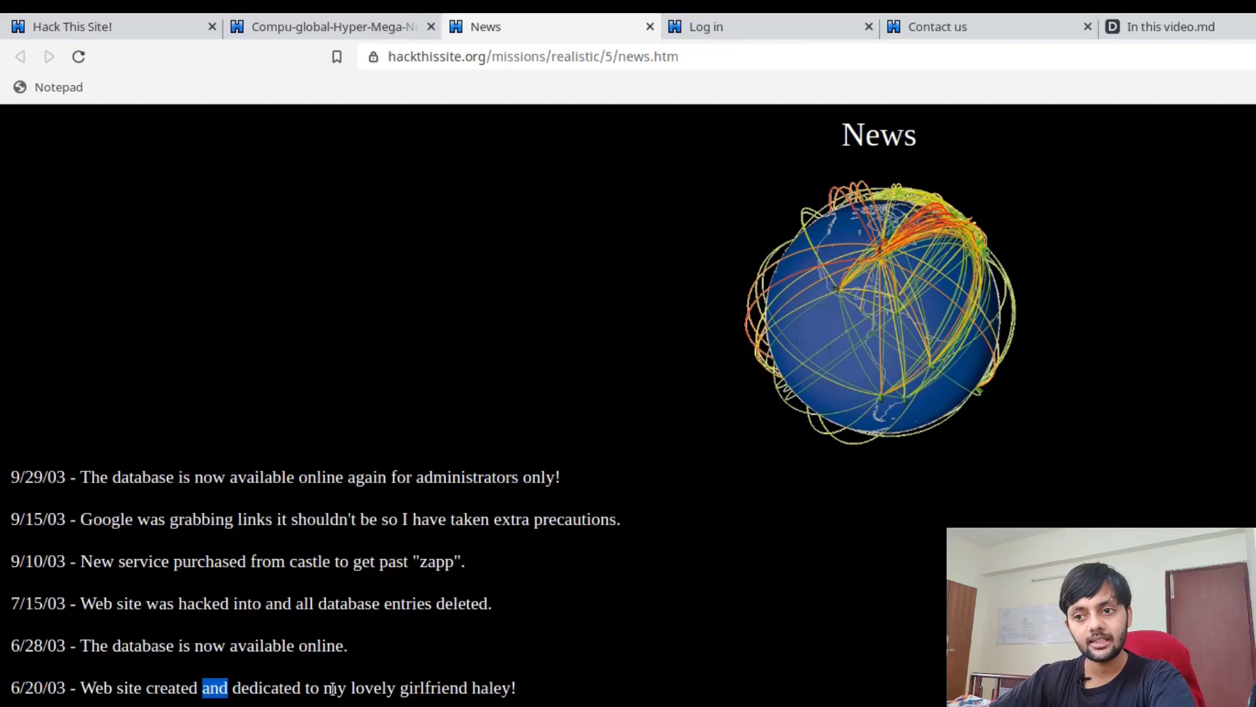
{"action": "triple_click", "coordinate": [109, 646]}
{"action": "left_click", "coordinate": [109, 645]}
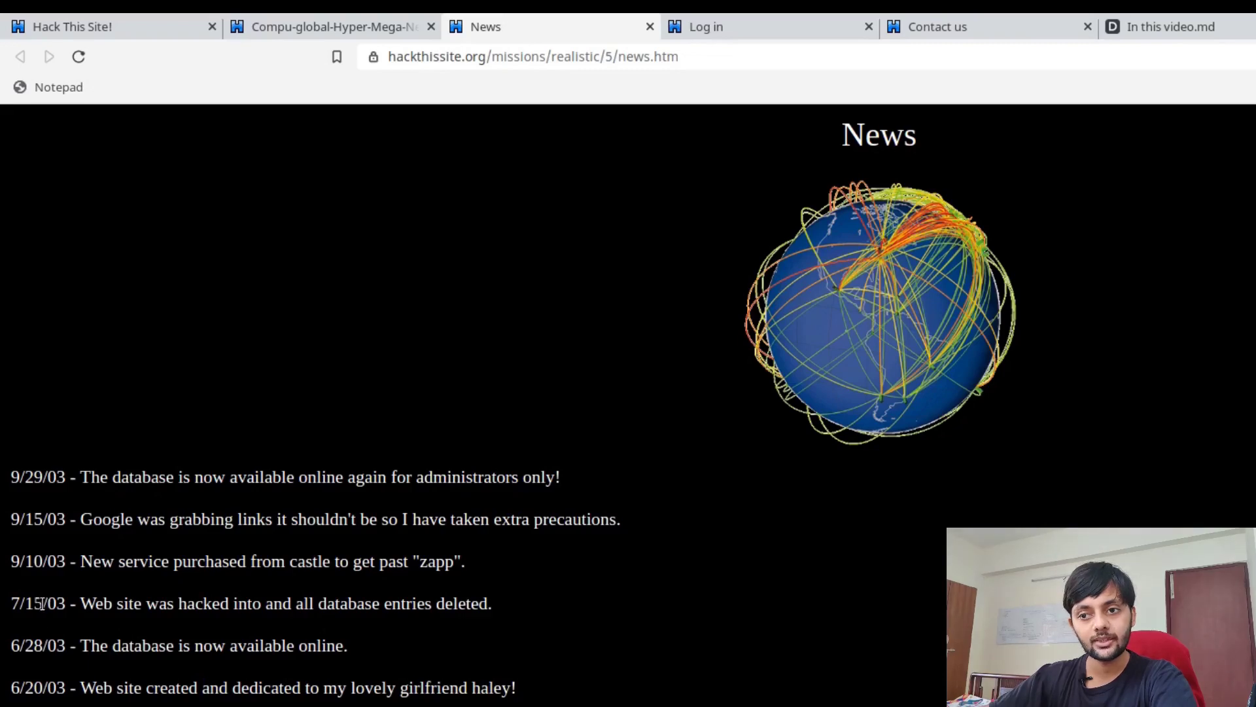
Read the 7/15/03 and 9/10/03 entries on the News page, highlighting their text
{"action": "left_click_drag", "start_coordinate": [42, 603], "coordinate": [20, 606]}
{"action": "left_click_drag", "start_coordinate": [111, 604], "coordinate": [414, 613]}
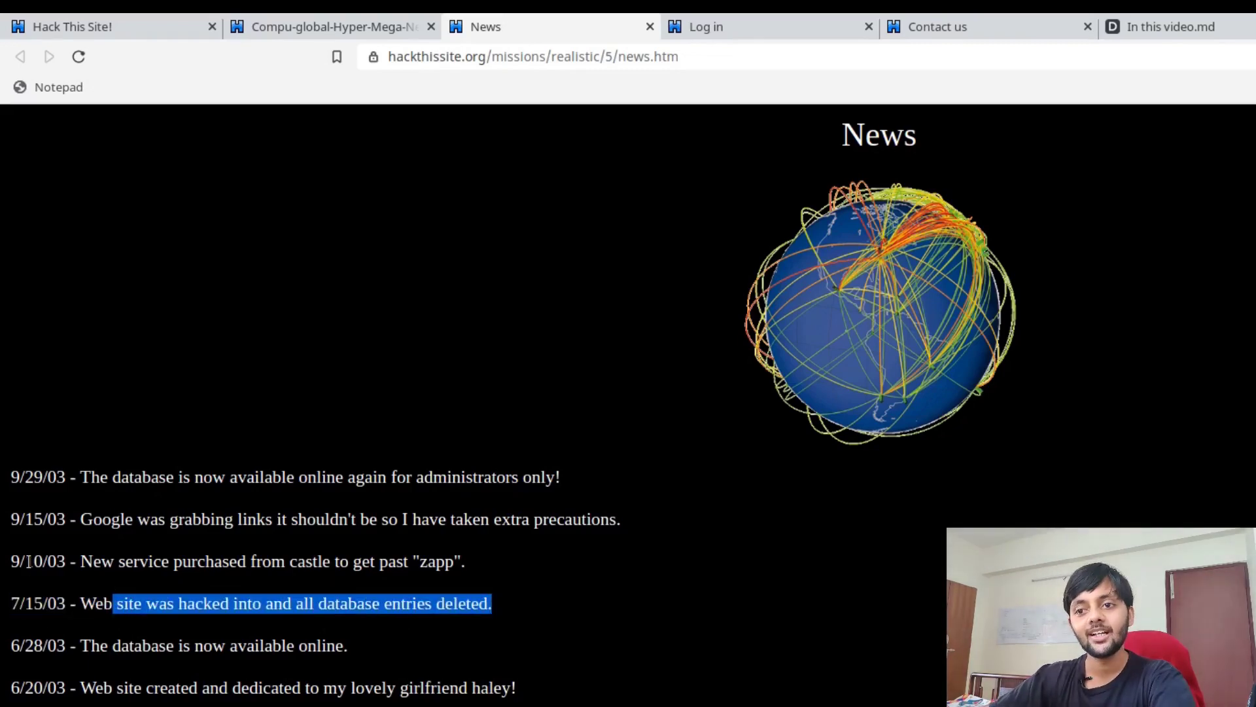
{"action": "left_click_drag", "start_coordinate": [25, 561], "coordinate": [44, 561]}
{"action": "left_click_drag", "start_coordinate": [243, 561], "coordinate": [425, 561]}
{"action": "left_click", "coordinate": [426, 560]}
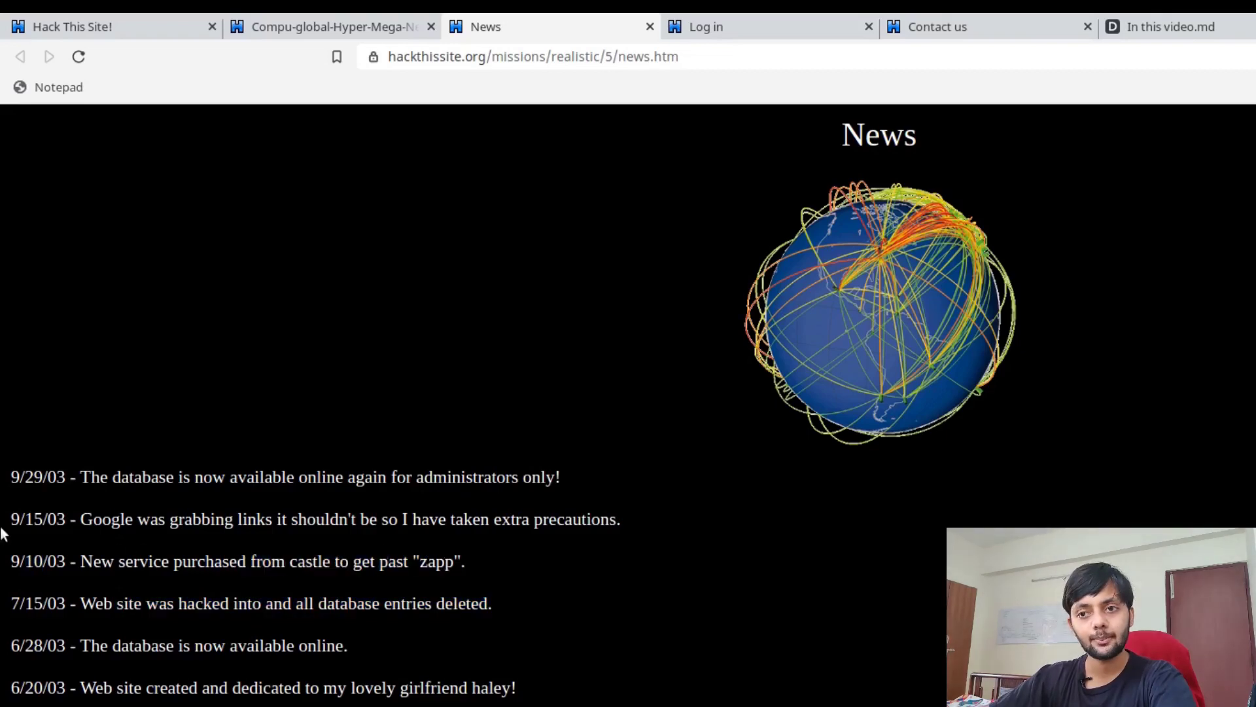
Examine the 9/15/03 entry about Google grabbing links and the 9/29/03 entry about the database on the News page
{"action": "left_click_drag", "start_coordinate": [72, 519], "coordinate": [611, 524]}
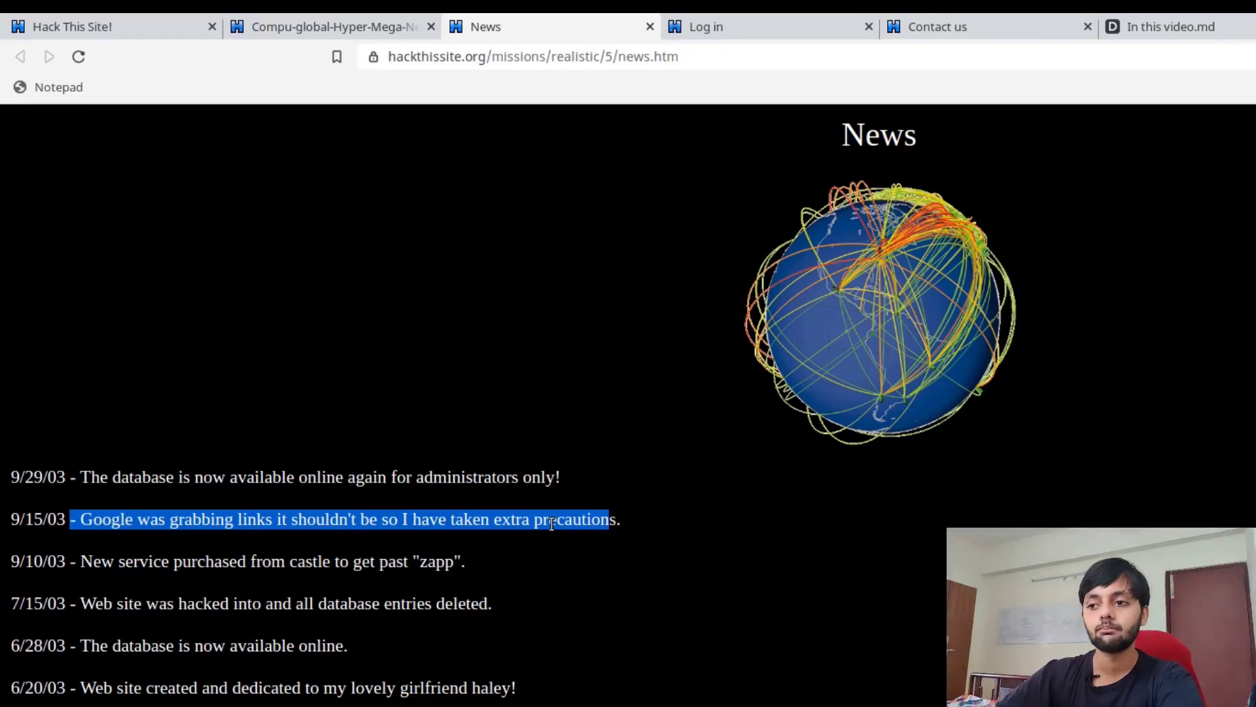
{"action": "left_click", "coordinate": [167, 512]}
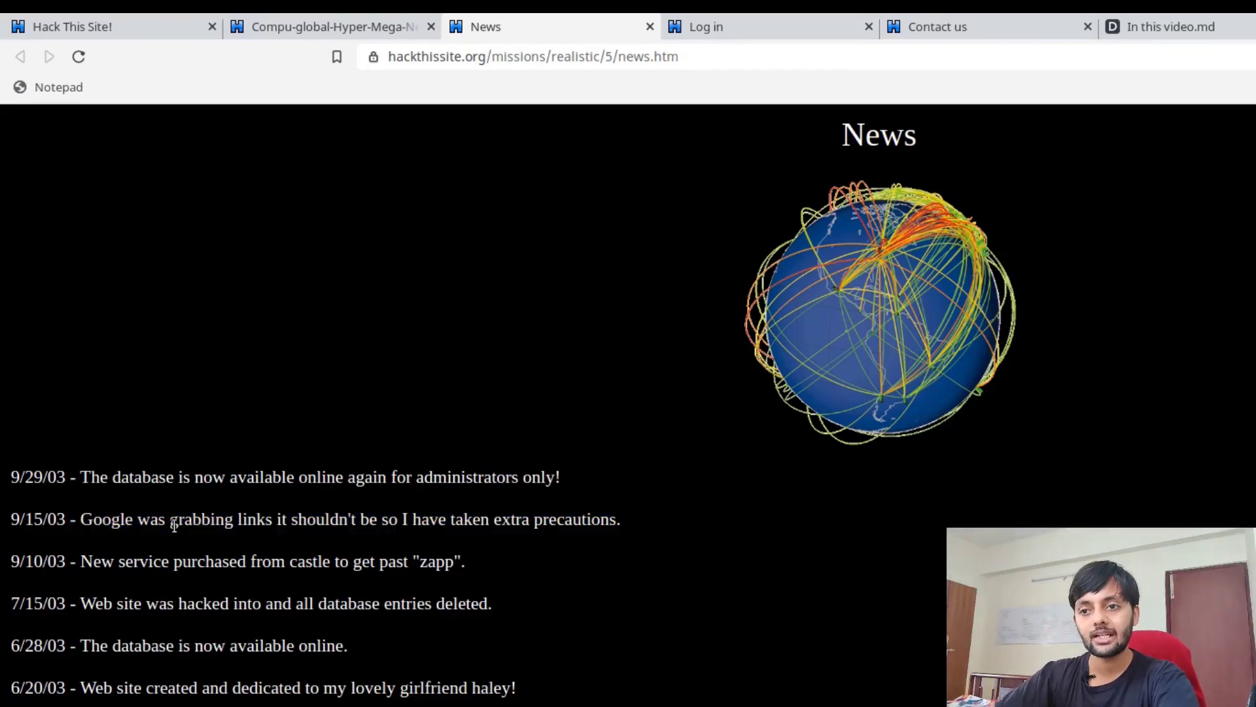
{"action": "left_click_drag", "start_coordinate": [167, 519], "coordinate": [339, 519]}
{"action": "double_click", "coordinate": [511, 519]}
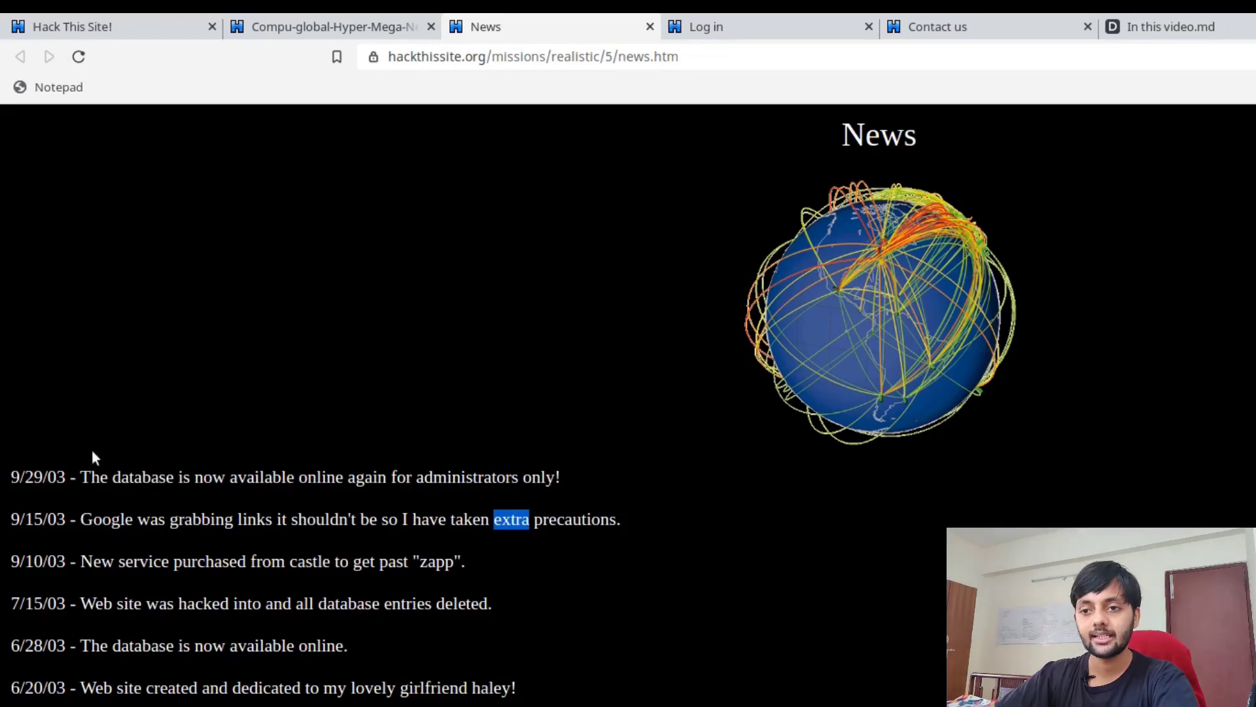
{"action": "left_click_drag", "start_coordinate": [79, 476], "coordinate": [569, 483]}
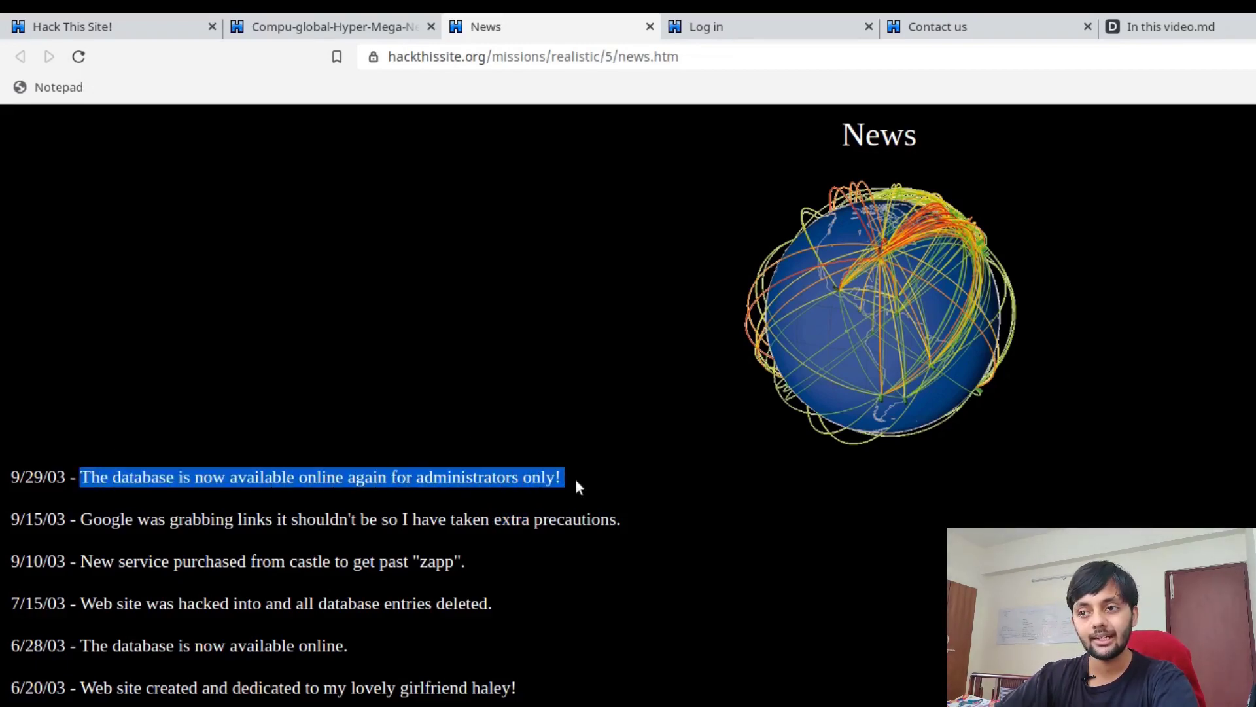
{"action": "left_click", "coordinate": [575, 482]}
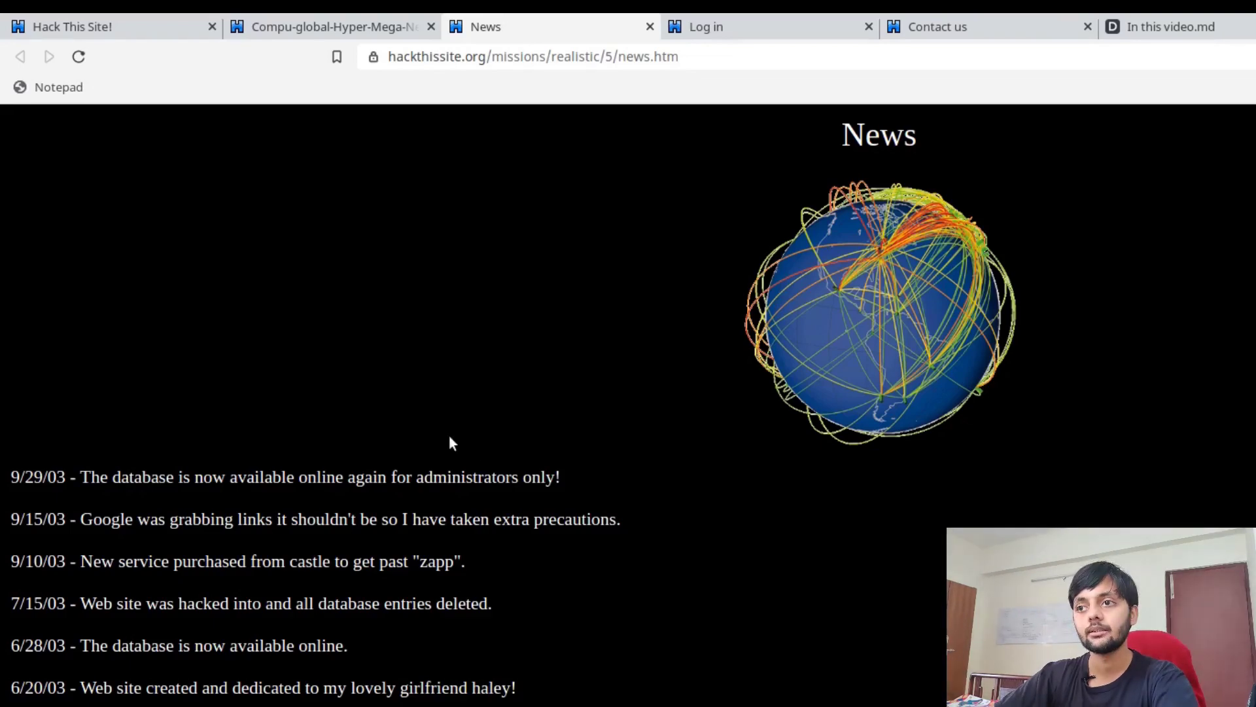
Open the mission's robots.txt in place of news.htm and examine its User-agent line and disallowed paths
{"action": "key", "text": "ctrl+Tab"}
{"action": "key", "text": "ctrl+shift+Tab"}
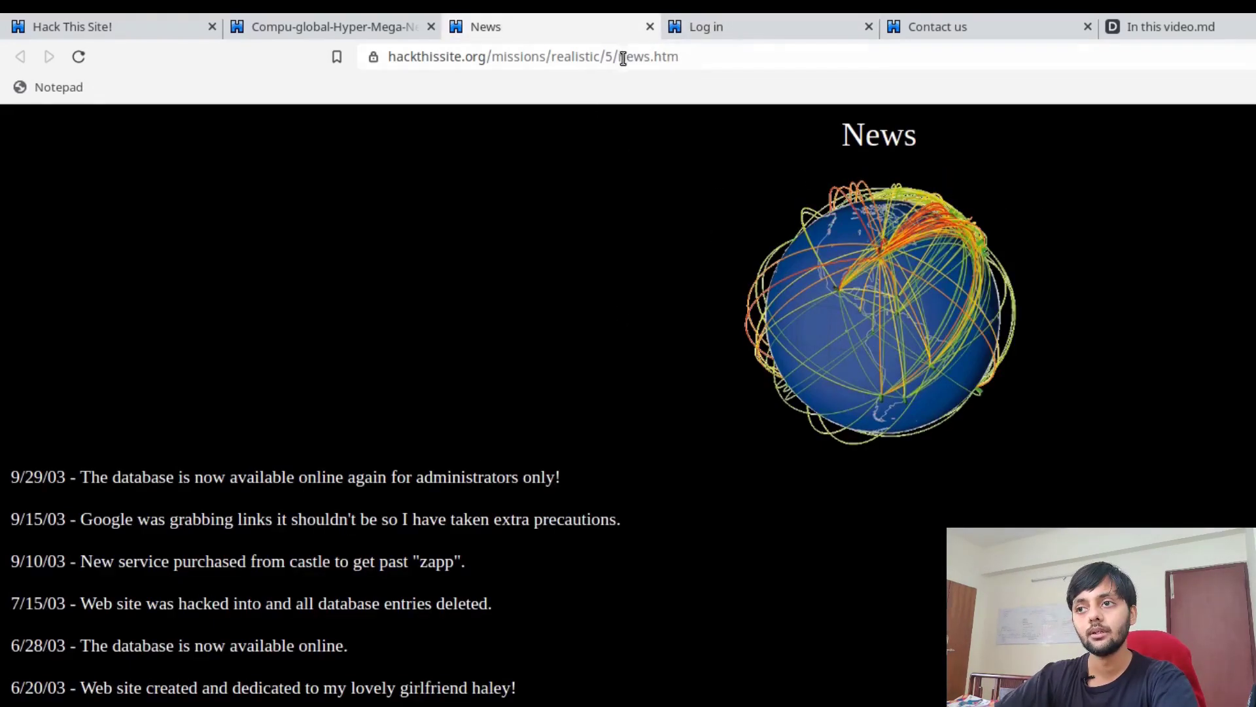
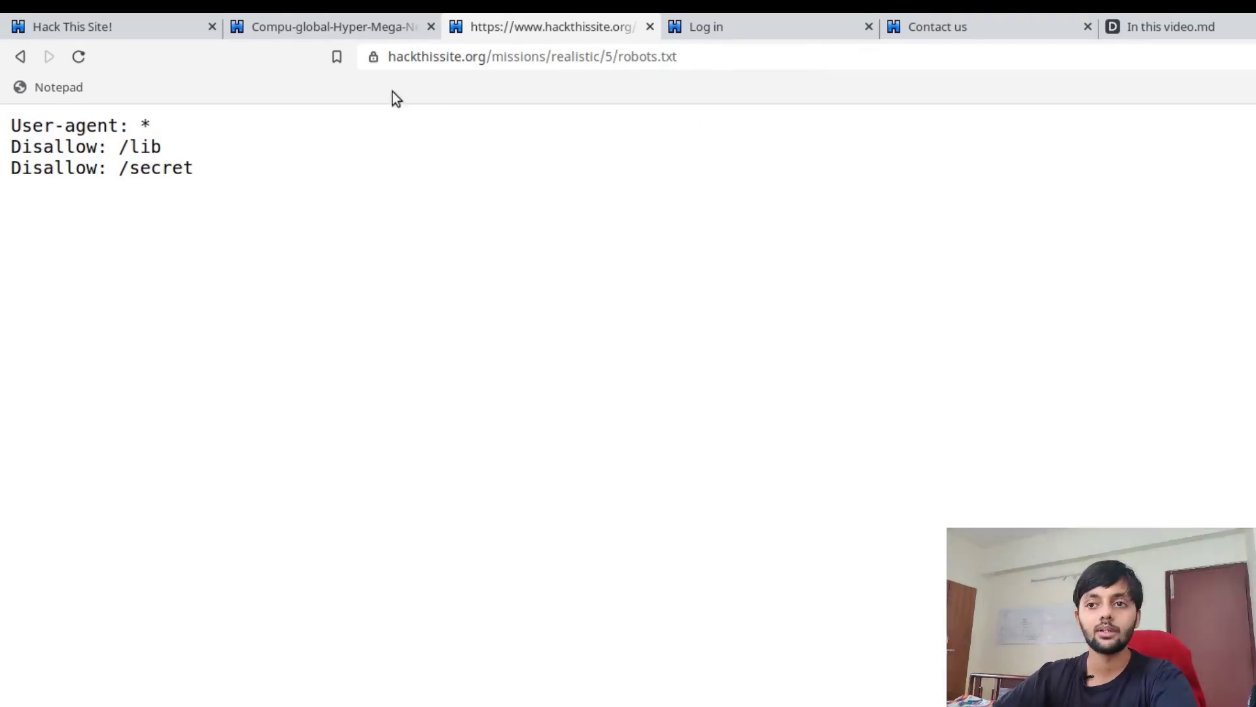
{"action": "left_click_drag", "start_coordinate": [120, 146], "coordinate": [208, 174]}
{"action": "left_click_drag", "start_coordinate": [150, 124], "coordinate": [3, 122]}
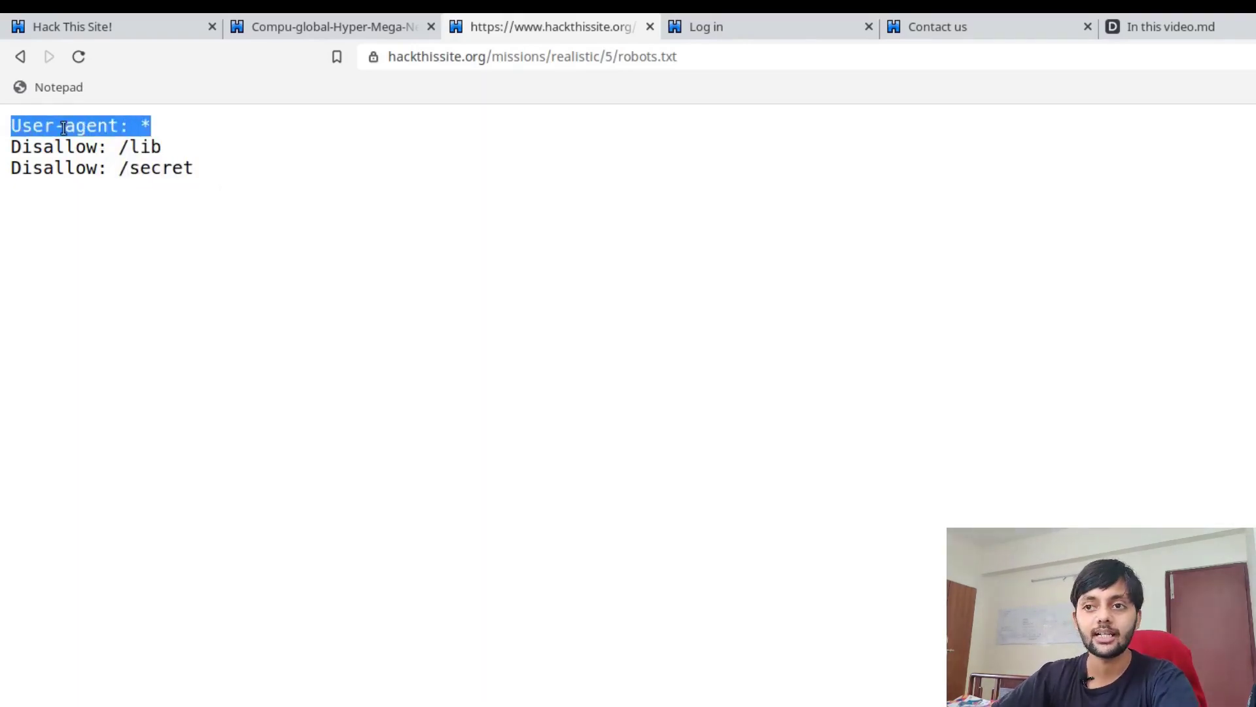
{"action": "left_click", "coordinate": [120, 146]}
{"action": "left_click_drag", "start_coordinate": [120, 146], "coordinate": [182, 150]}
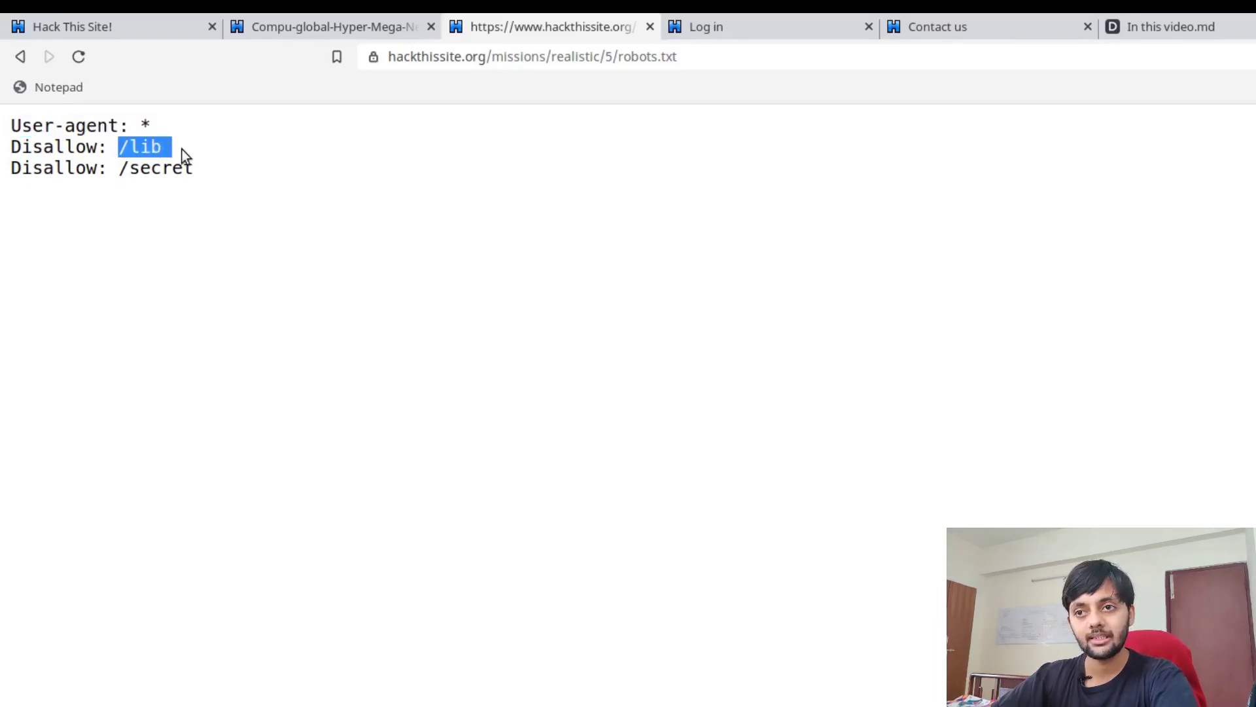
Duplicate the robots.txt tab for each of the disallowed /lib and /secret directories
{"action": "right_click", "coordinate": [569, 26]}
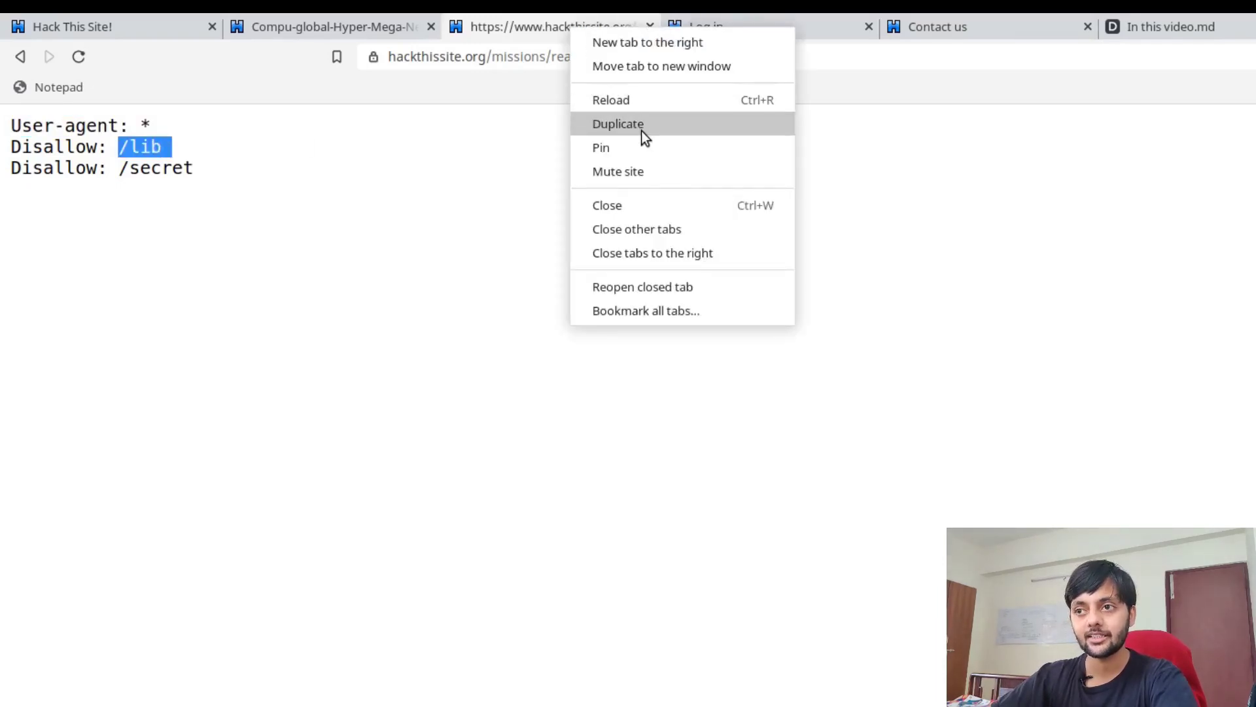
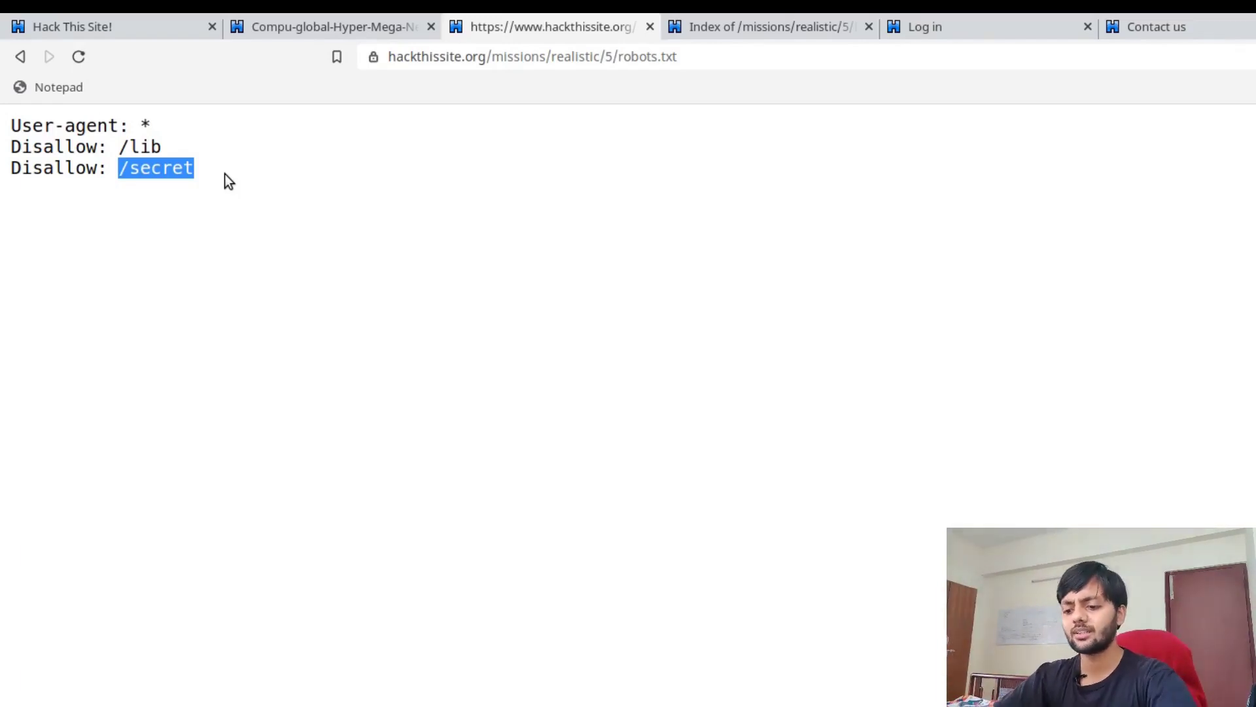
{"action": "right_click", "coordinate": [555, 34]}
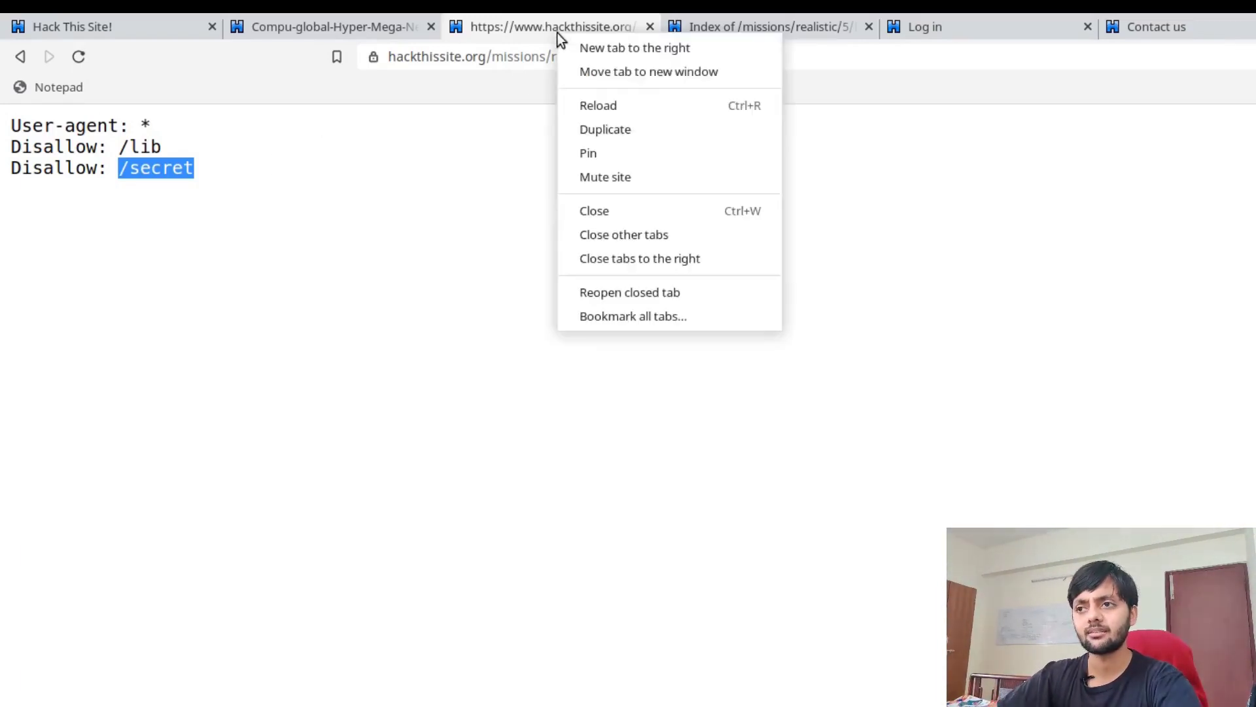
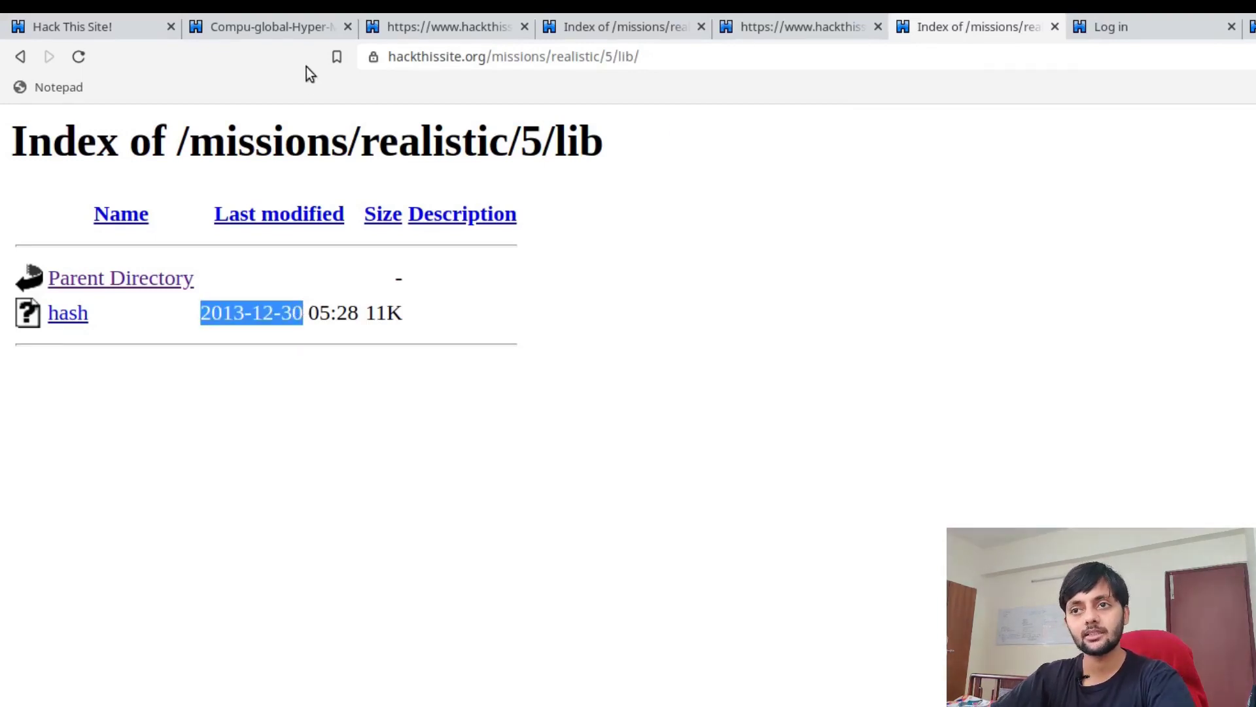
Revisit the Hack This Site mission tab, and bring up the outline of this video's and the next video's topics
{"action": "left_click", "coordinate": [146, 28]}
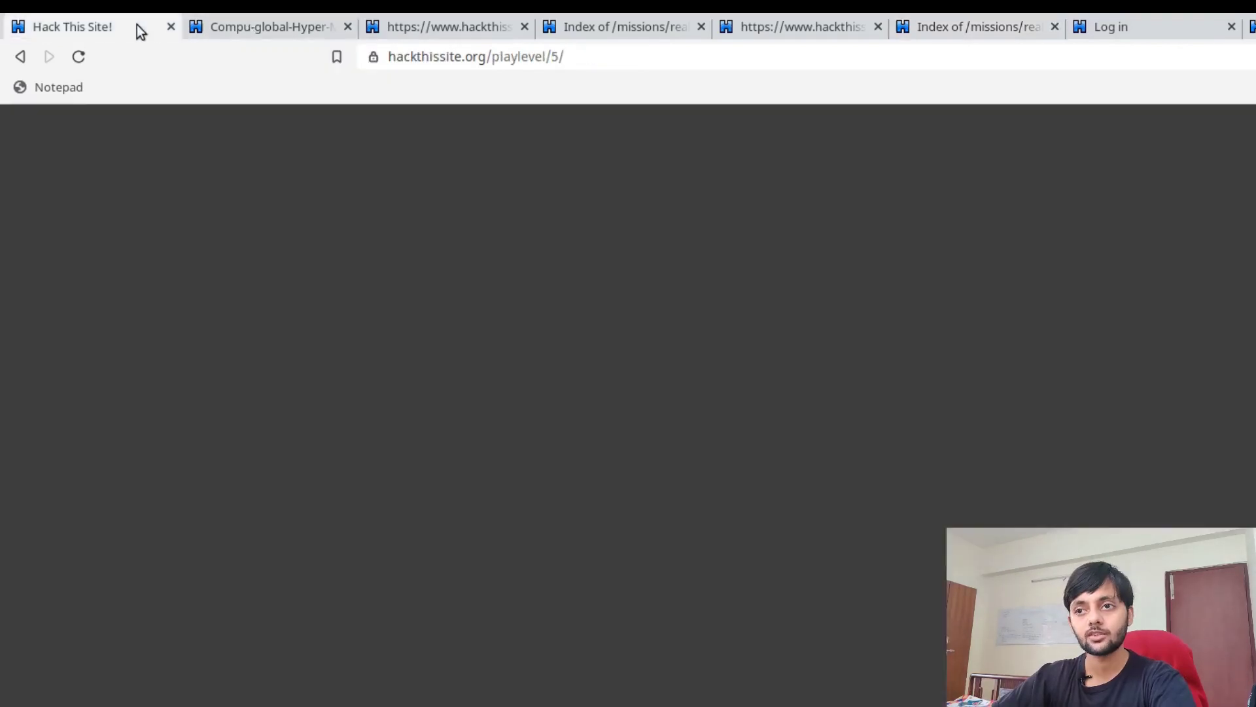
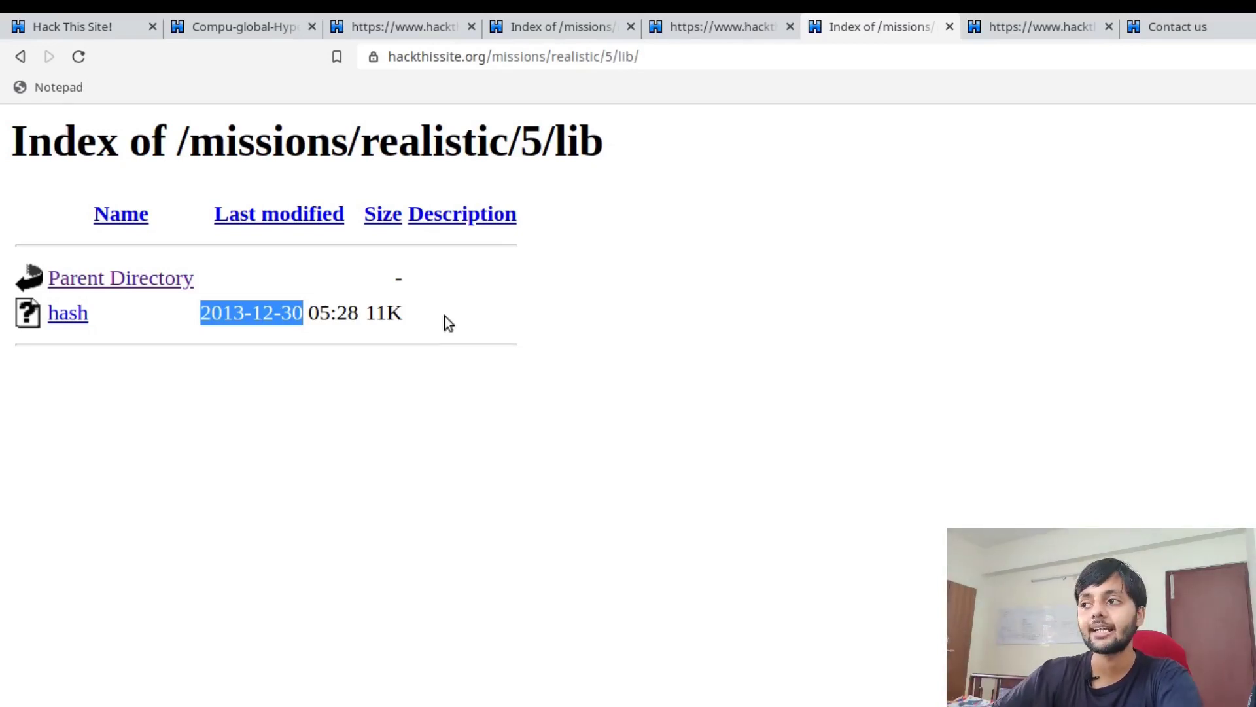
{"action": "key", "text": "ctrl+9"}
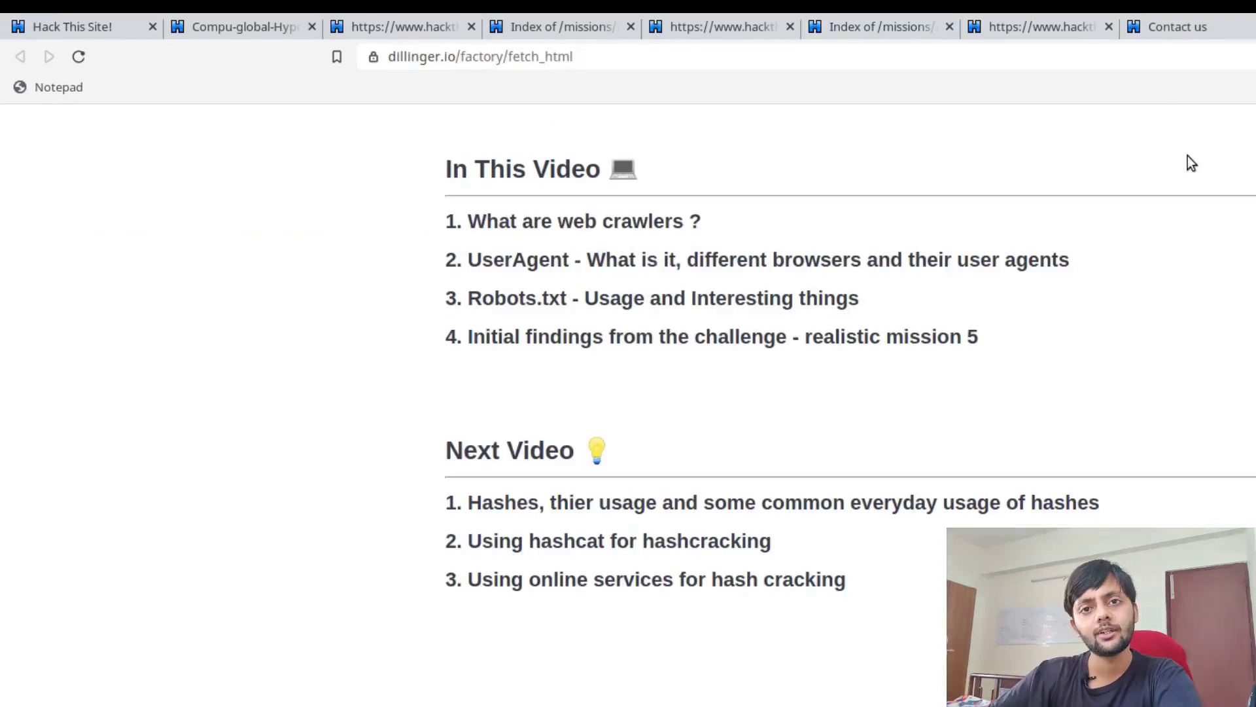